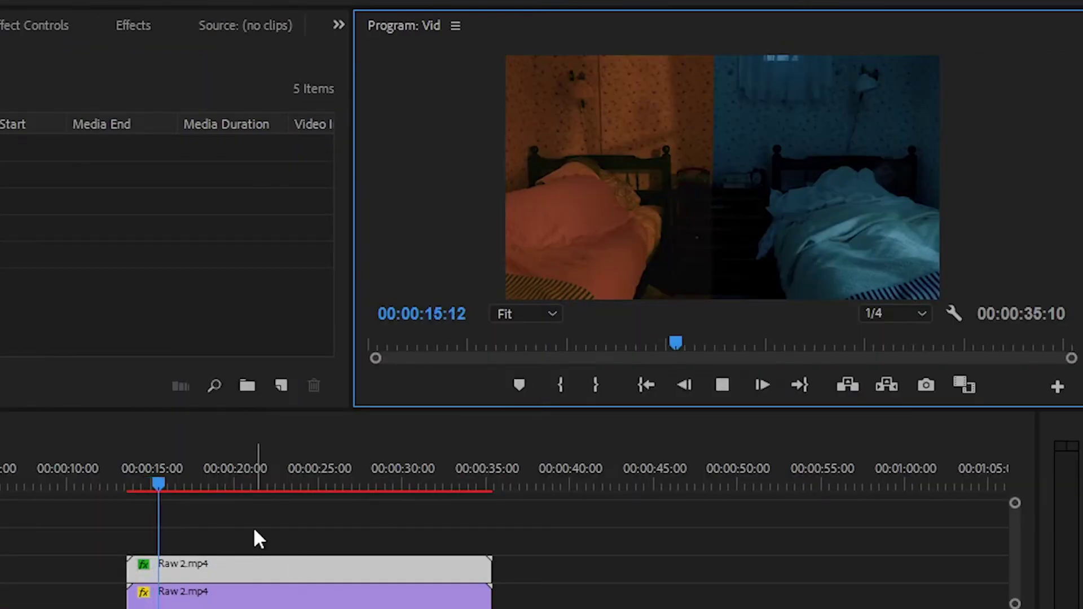
Preview the raw blue footage full screen, scrubbing and playing around 01:07–01:10
left_click_drag(166, 485, 197, 484)
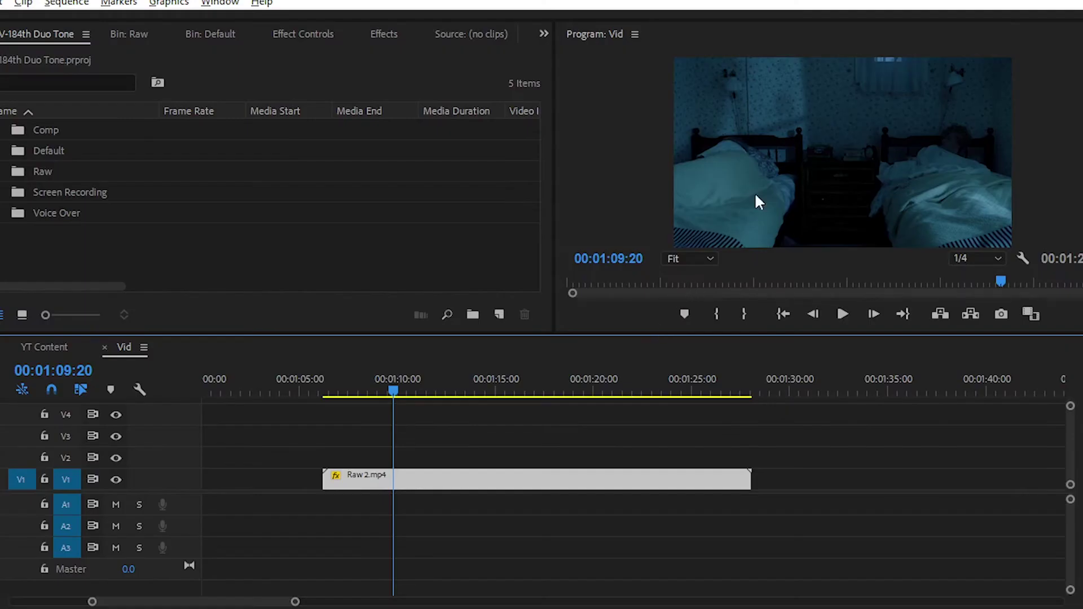
key("grave")
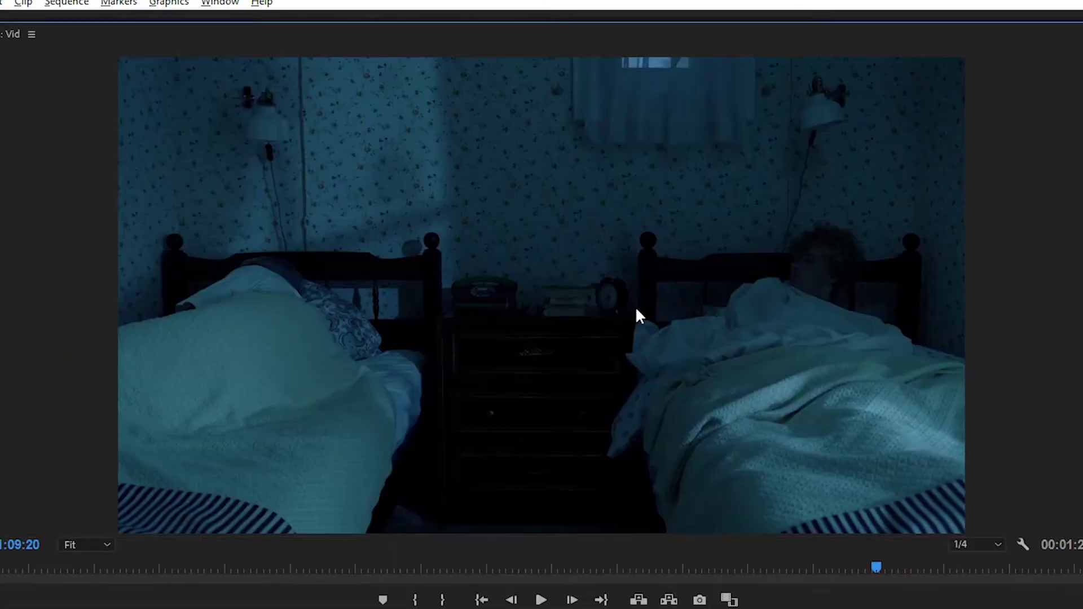
key("grave")
left_click_drag(385, 391, 346, 390)
key("grave")
key("space")
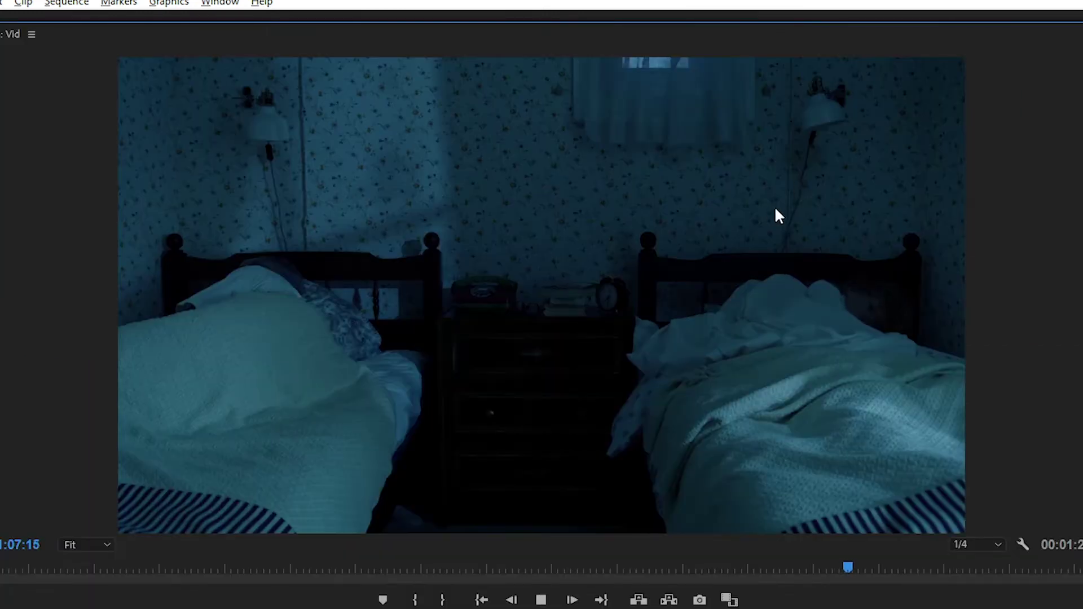
key("space")
key("grave")
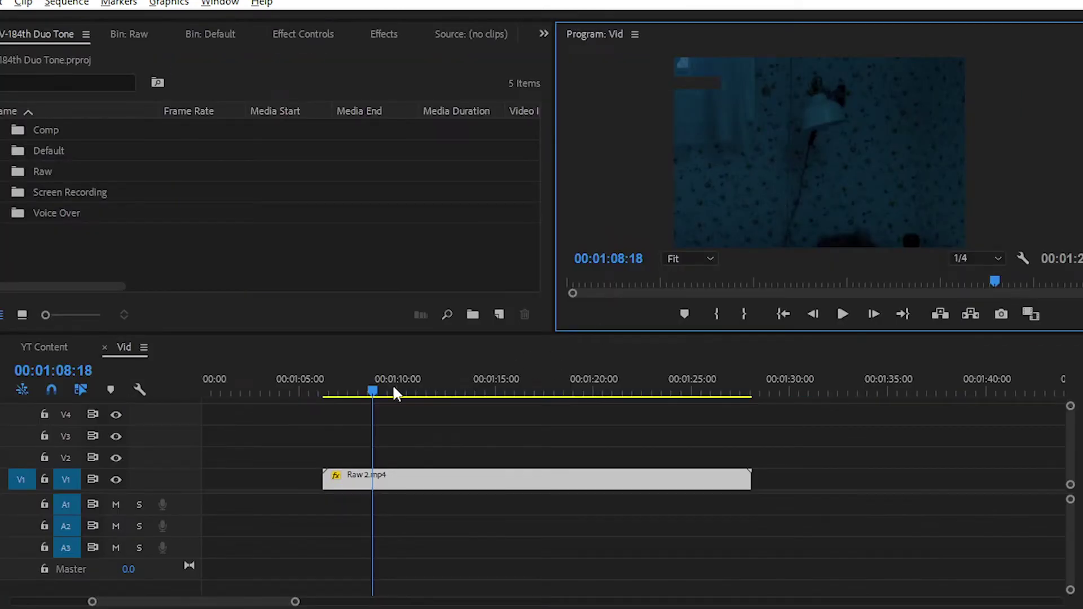
left_click_drag(373, 392, 365, 399)
key("space")
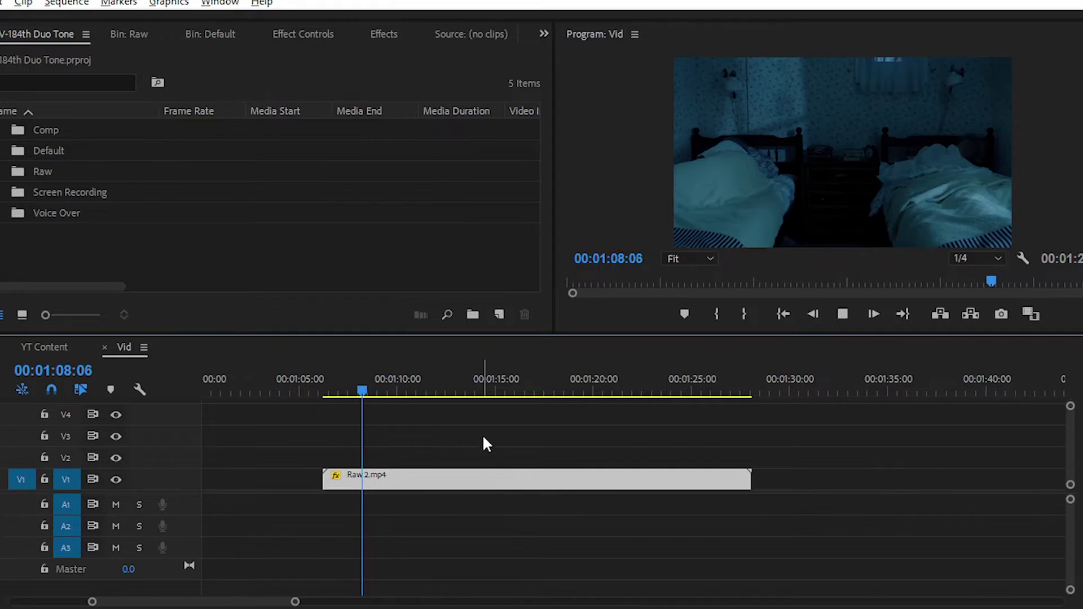
left_click_drag(393, 393, 436, 394)
Alt-drag the Raw 2.mp4 clip from V1 onto V2 as a stacked duplicate
left_click(493, 445)
left_click(477, 483)
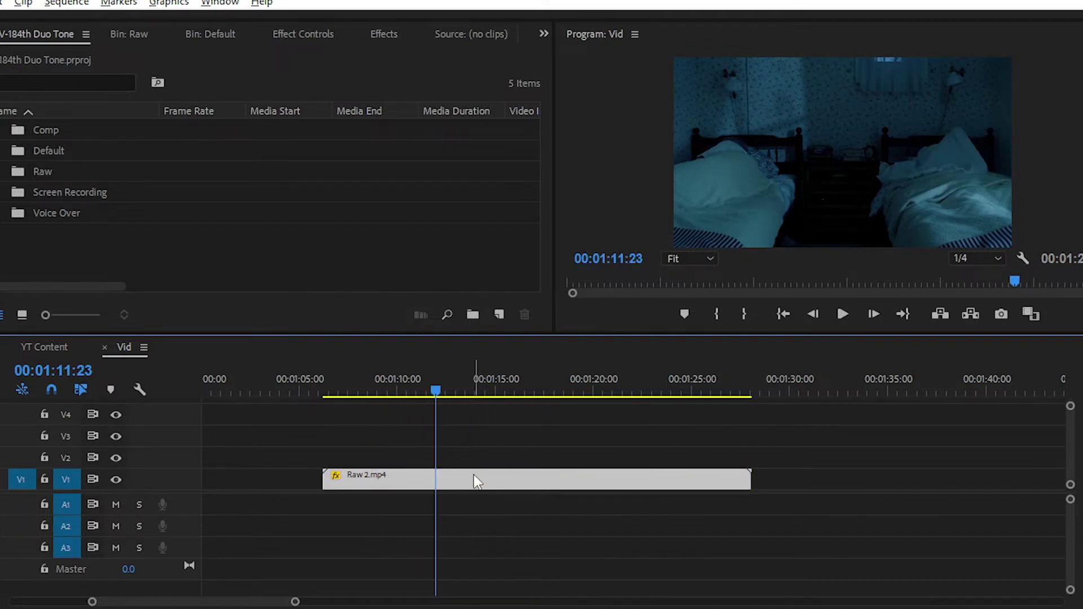
left_click_drag(475, 475, 484, 459)
left_click(440, 474)
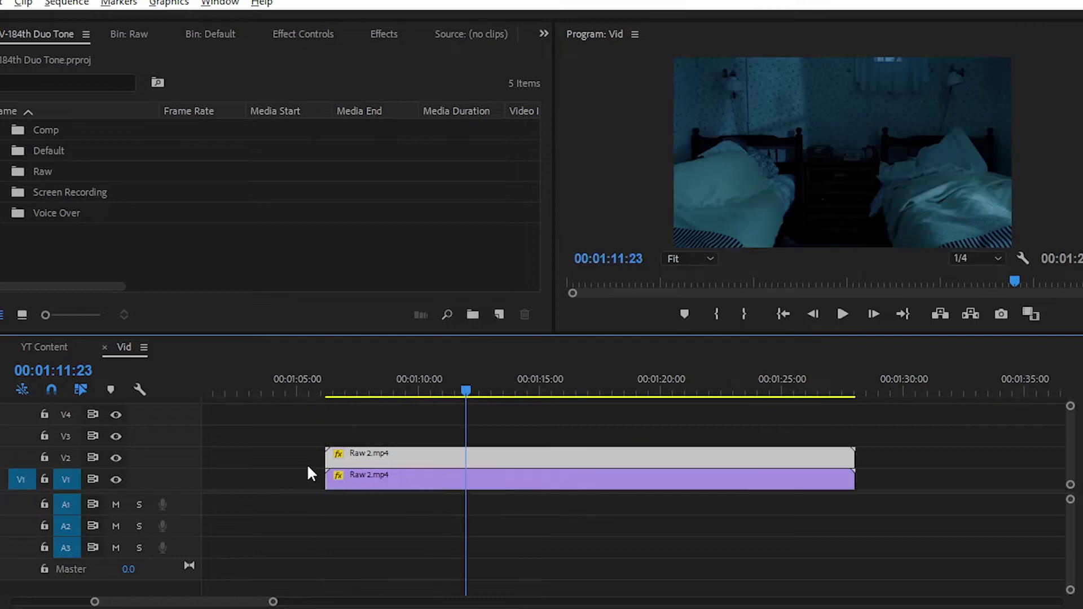
left_click(446, 455, "shift")
left_click(477, 391)
Select only the V2 copy, play the stacked clips, and show the Effects list
left_click_drag(471, 390, 423, 397)
left_click(434, 457)
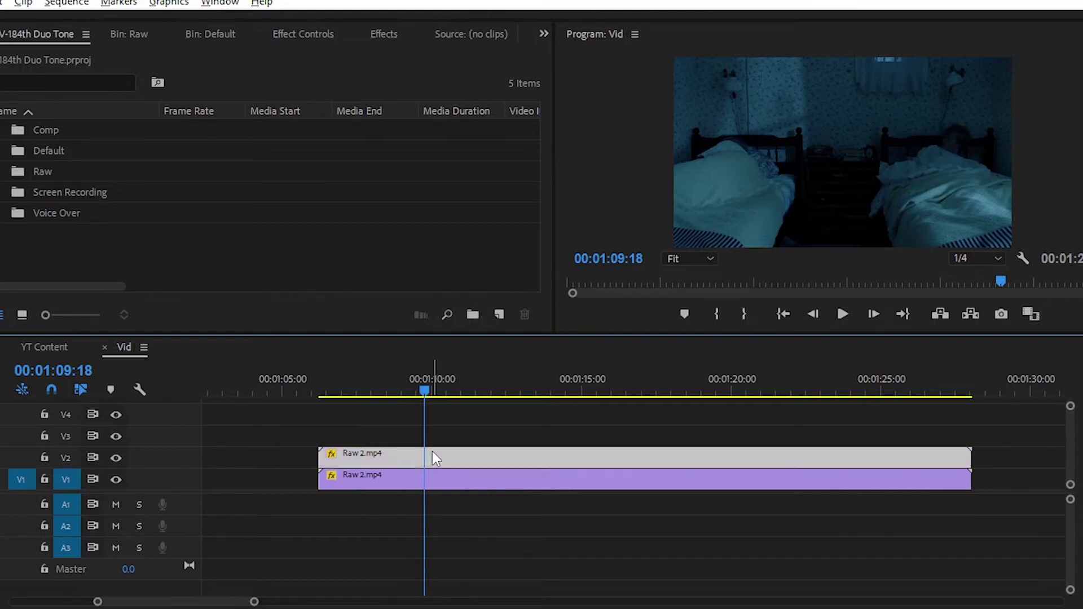
key("space")
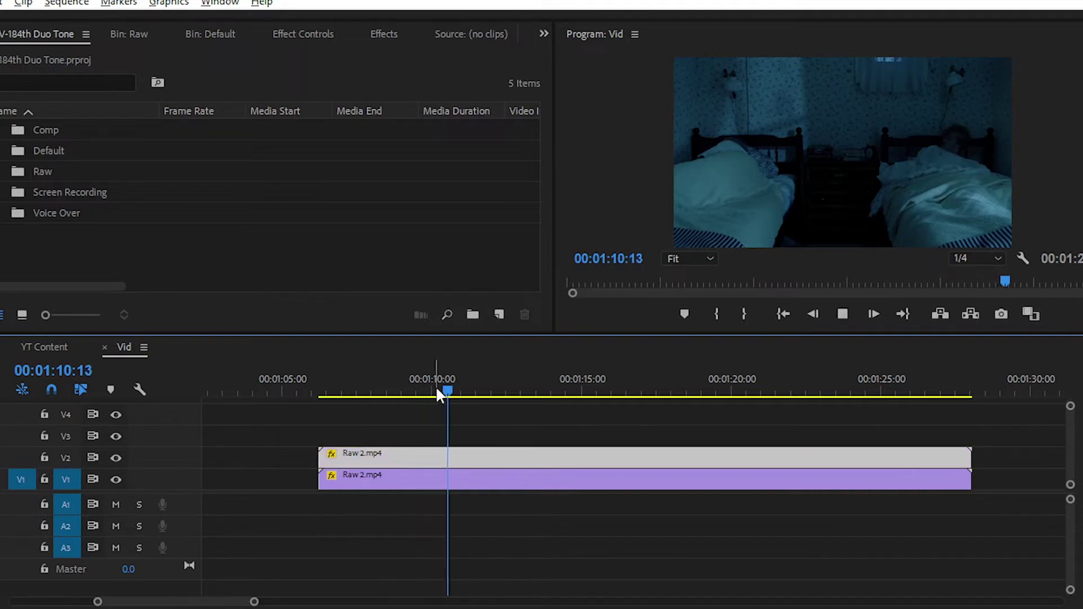
left_click(461, 390)
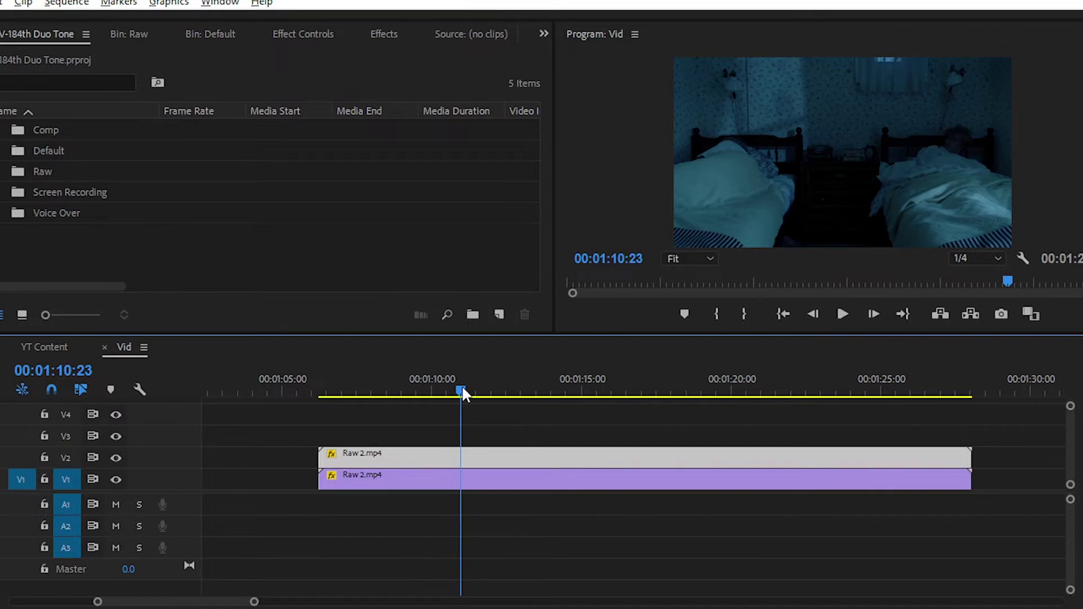
left_click(559, 391)
left_click(385, 33)
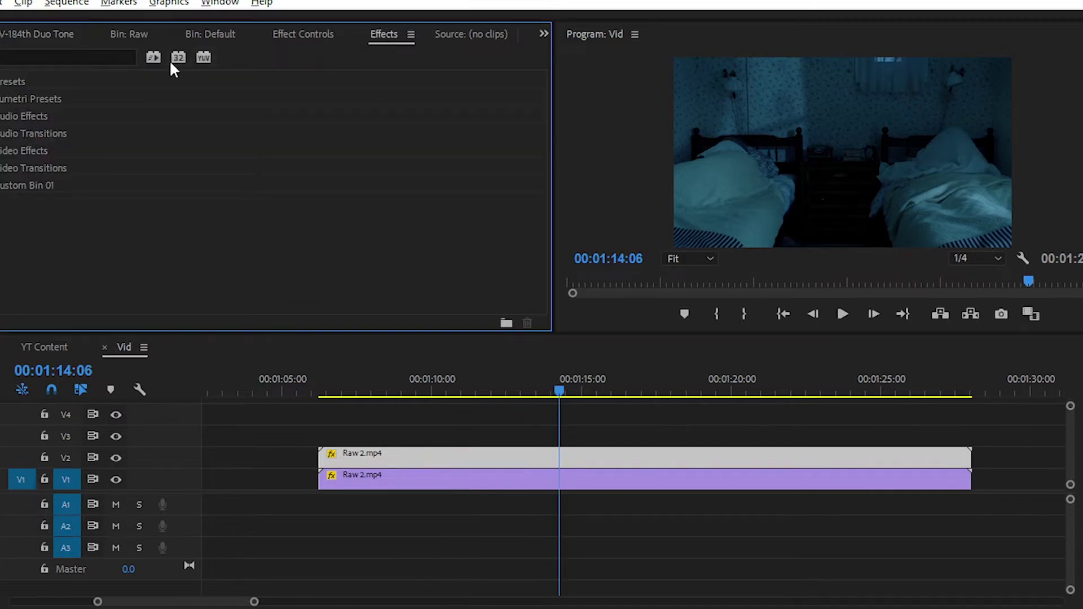
Search effects for 'color bala' and apply Color Balance (HLS) to the V2 copy
left_click(95, 57)
type("color bala")
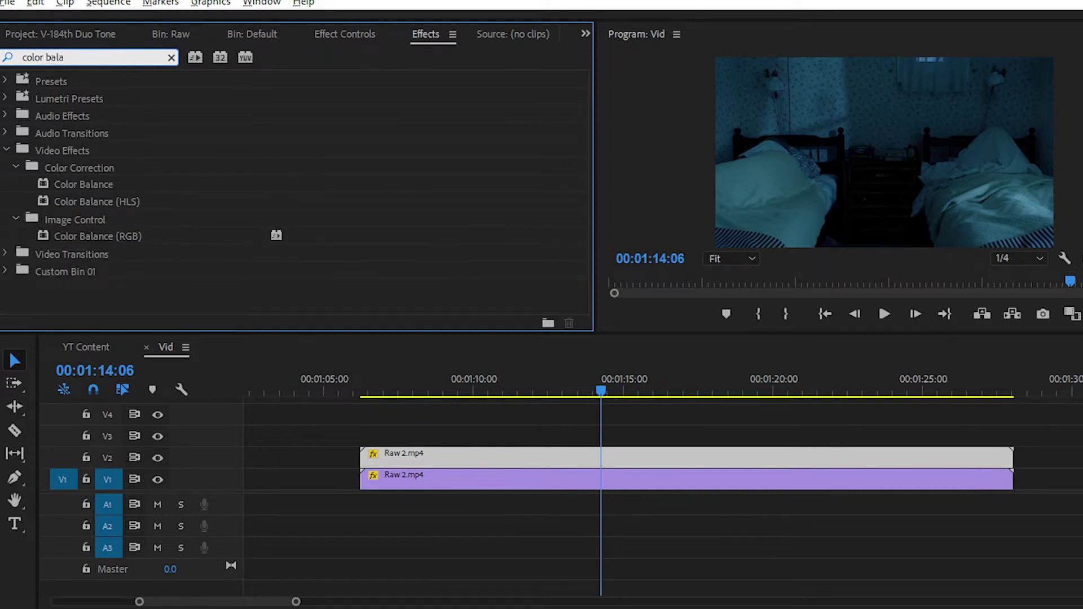
left_click(131, 203)
left_click_drag(89, 206, 545, 460)
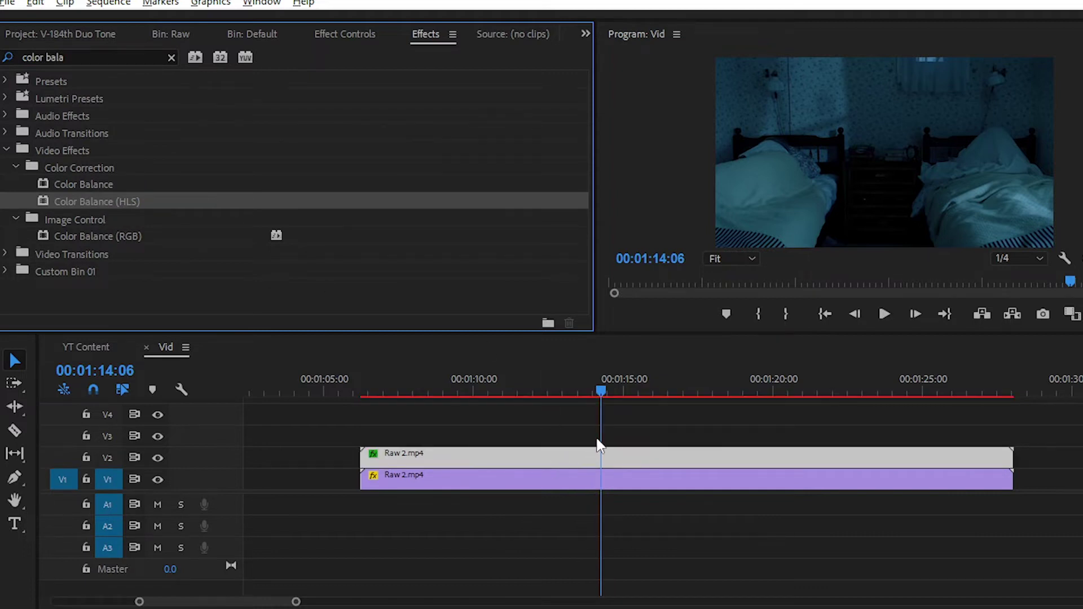
In Effect Controls, reveal Color Balance (HLS) with its Hue, Lightness and Saturation properties
mouse_move(599, 389)
left_mouse_down()
mouse_move(561, 391)
mouse_move(585, 391)
left_mouse_up()
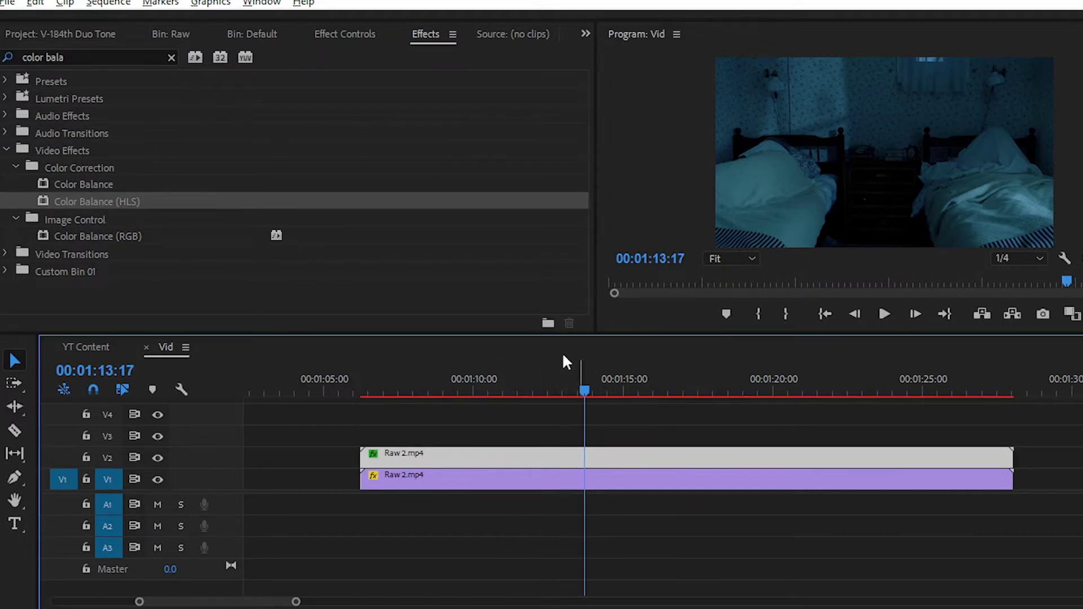
left_click(340, 34)
scroll(499, 182, "down", 3)
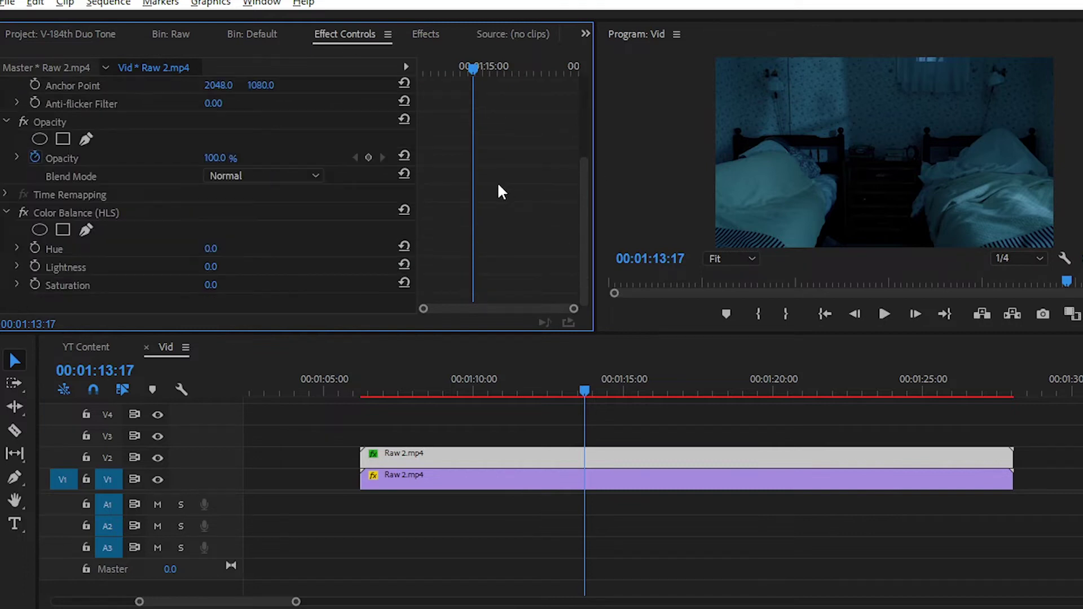
left_click(87, 212)
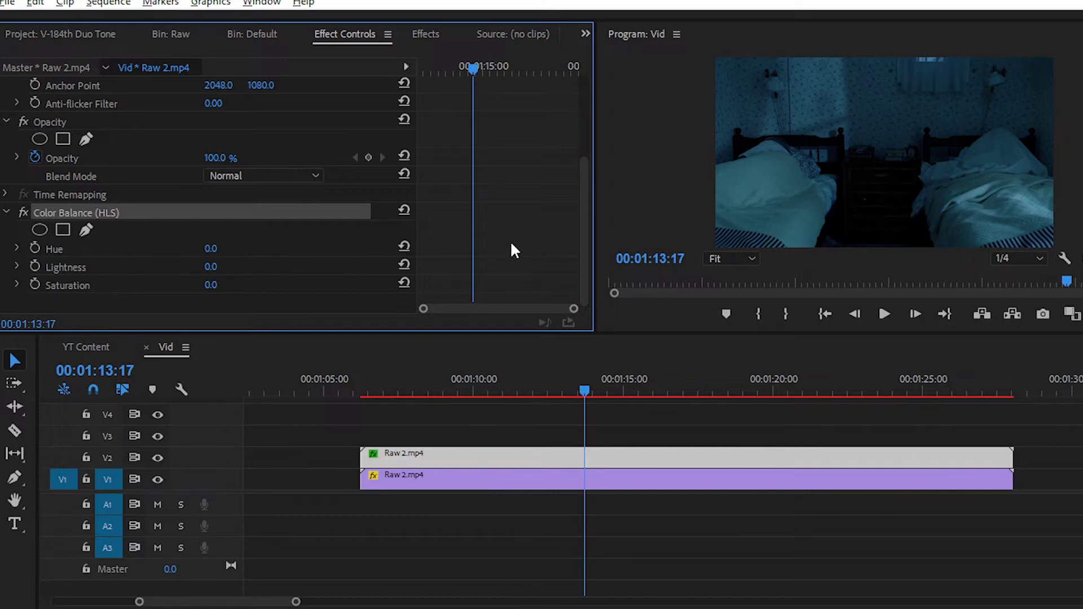
left_click(66, 253)
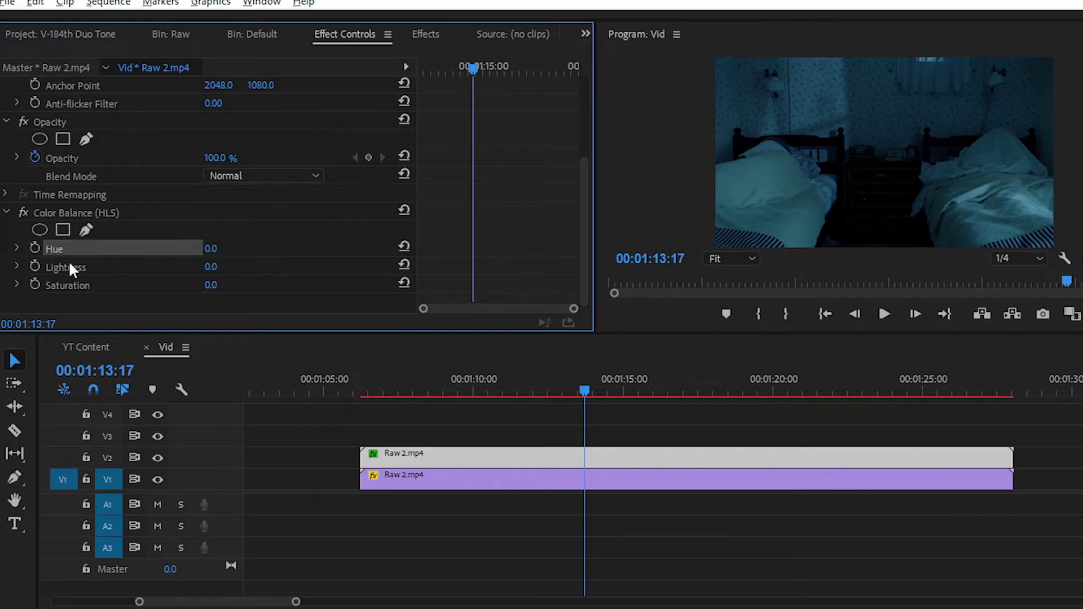
left_click(73, 265)
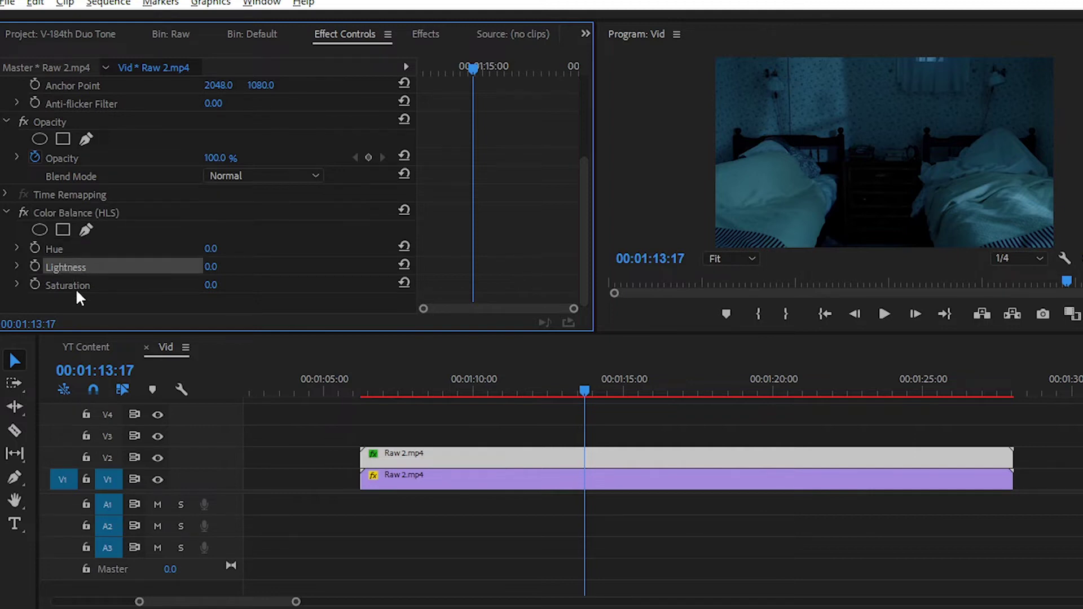
left_click(76, 289)
key("Up")
key("Up")
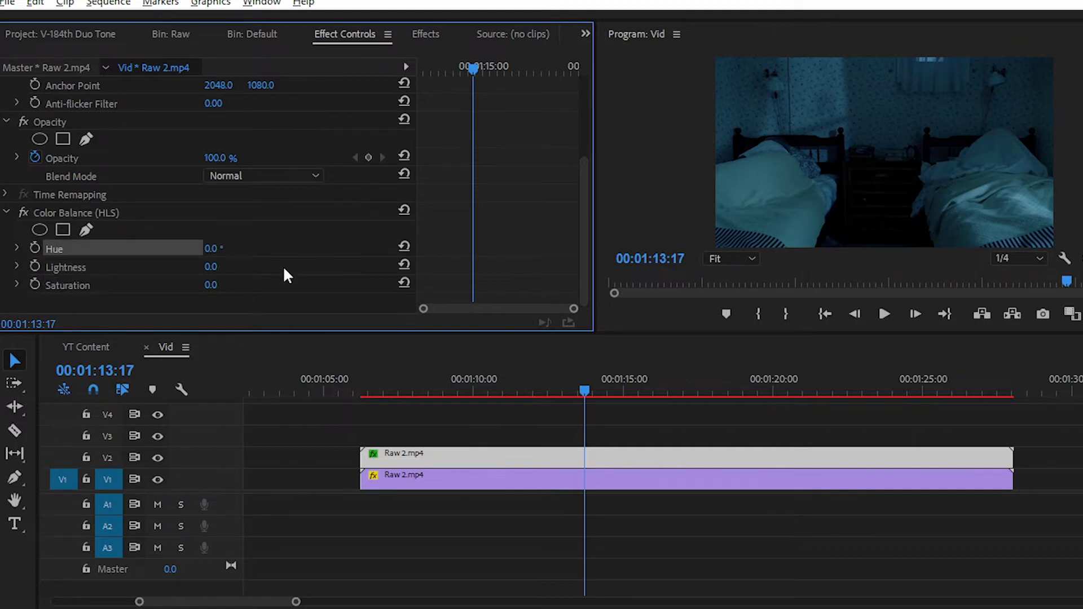
left_click(228, 247)
Try Color Balance (HLS) Hue values of 52° (purple) and 136° (magenta)
left_click(274, 232)
left_click(114, 250)
left_click(231, 249)
type("52")
key("Return")
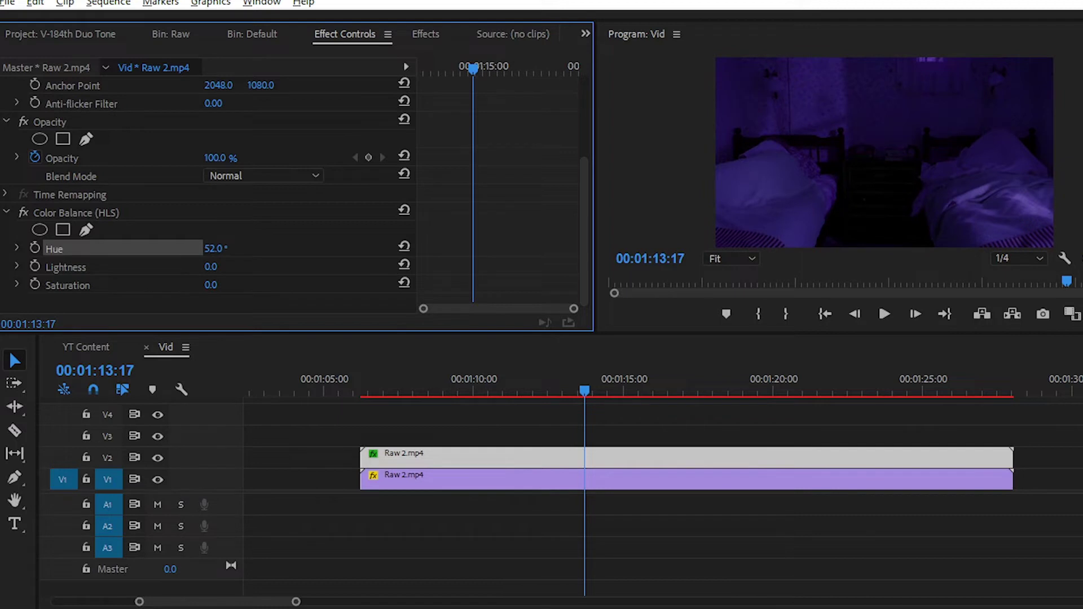
left_click(223, 249)
type("136")
key("Return")
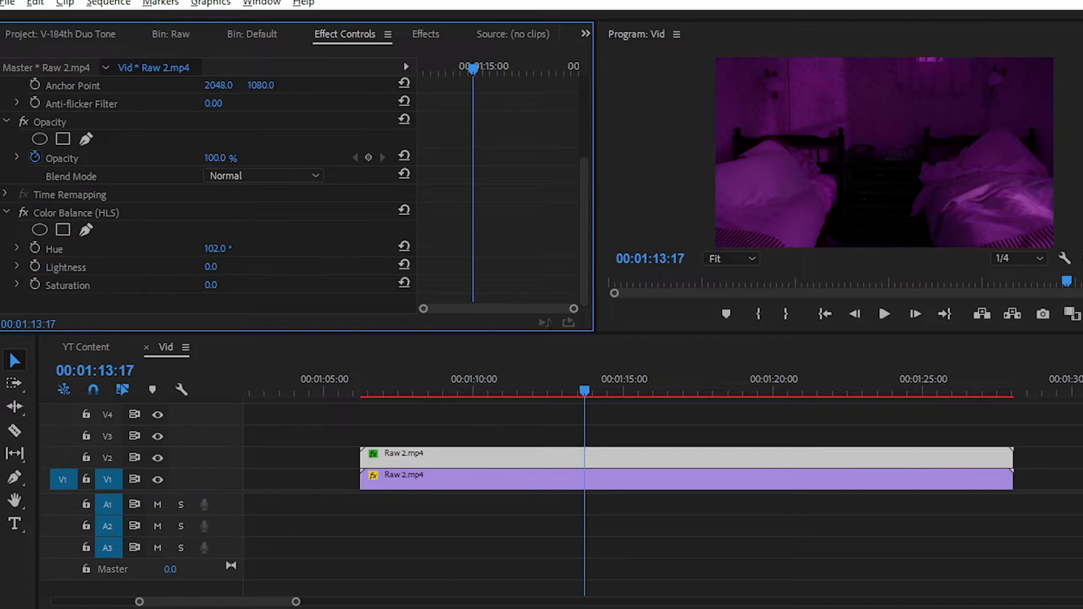
left_click(218, 249)
left_click(315, 246)
Scrub the Hue toward green, enter exactly 280°, and check the footage full screen
left_click_drag(224, 255, 265, 255)
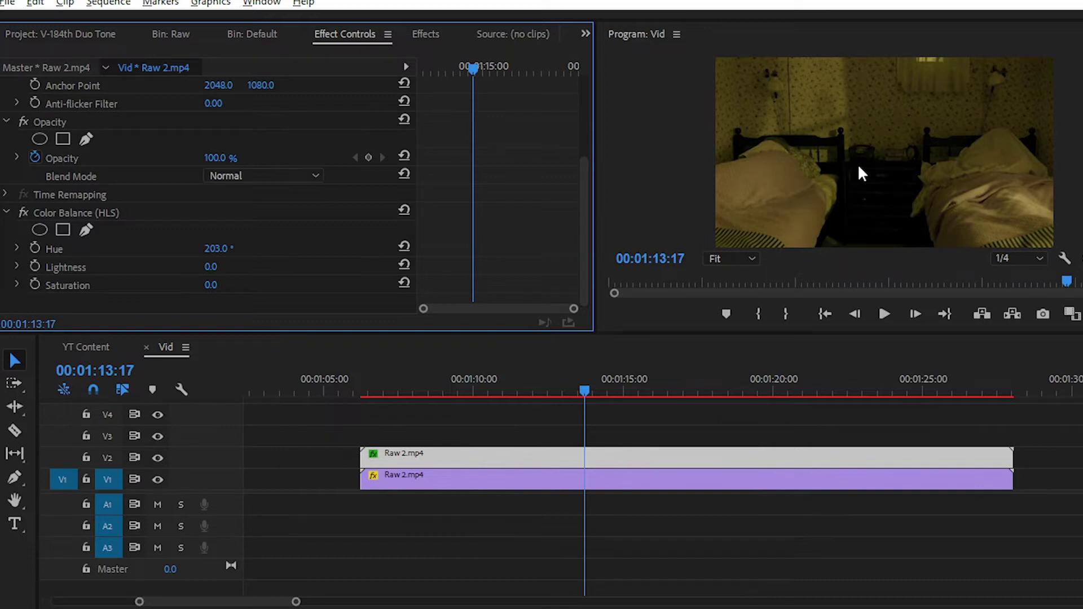
left_click_drag(210, 248, 255, 248)
left_click(213, 247)
type("280")
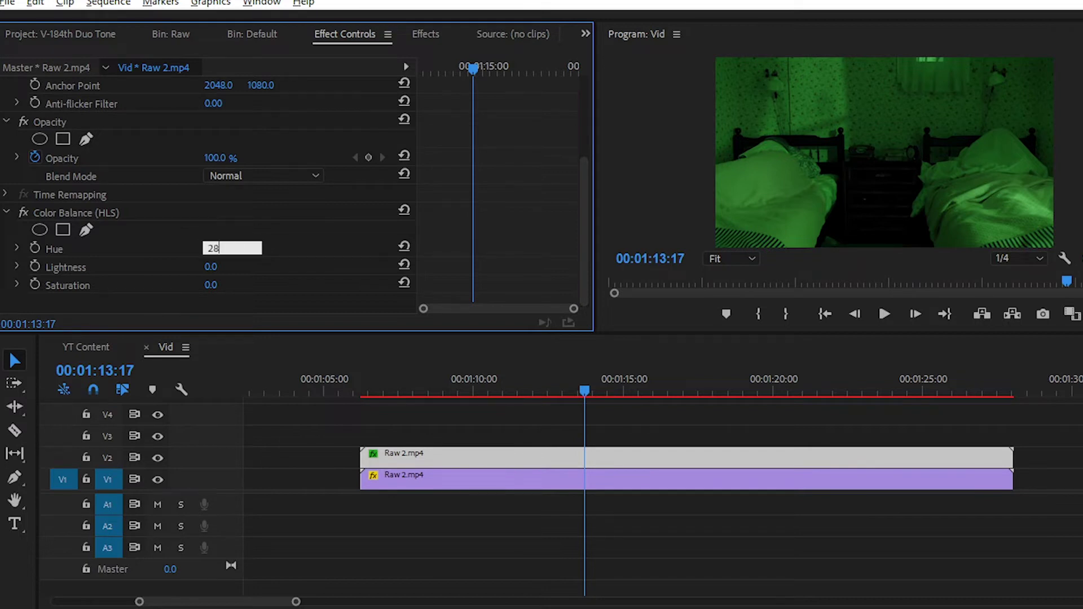
key("Return")
left_click(938, 192)
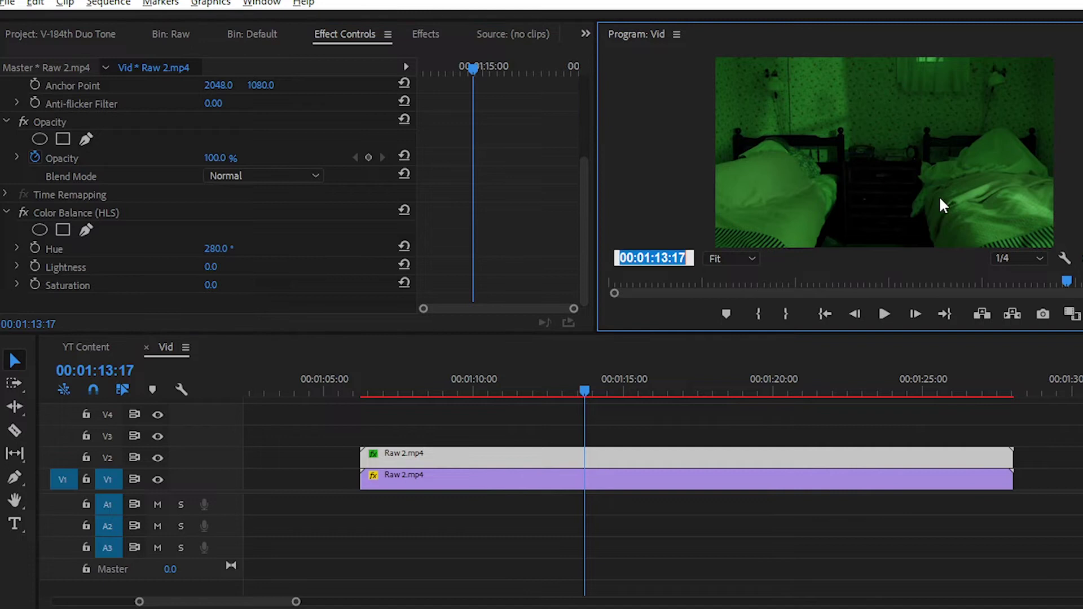
key("grave")
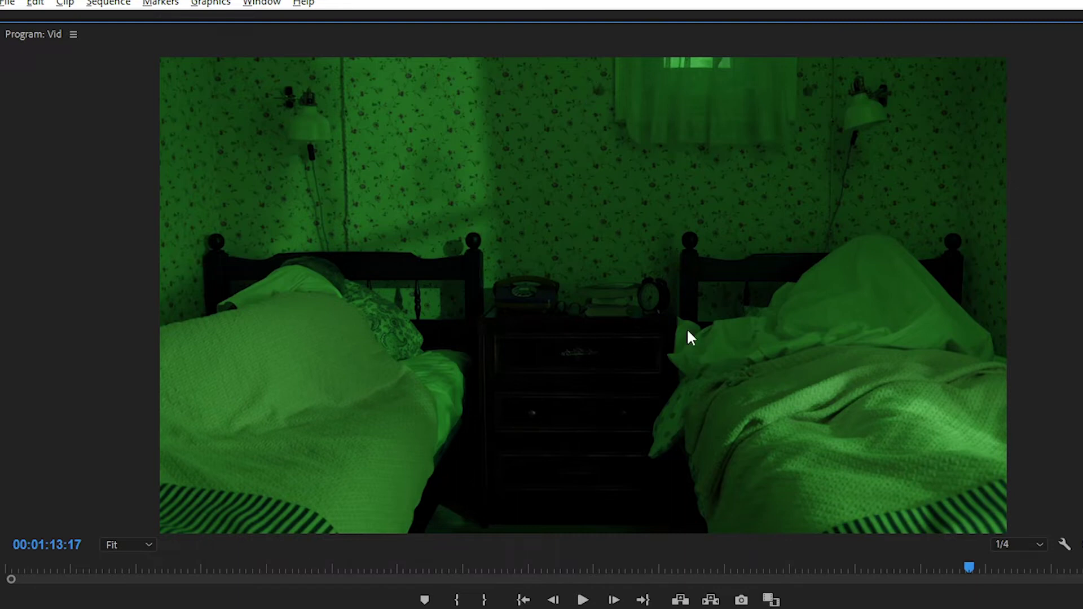
key("grave")
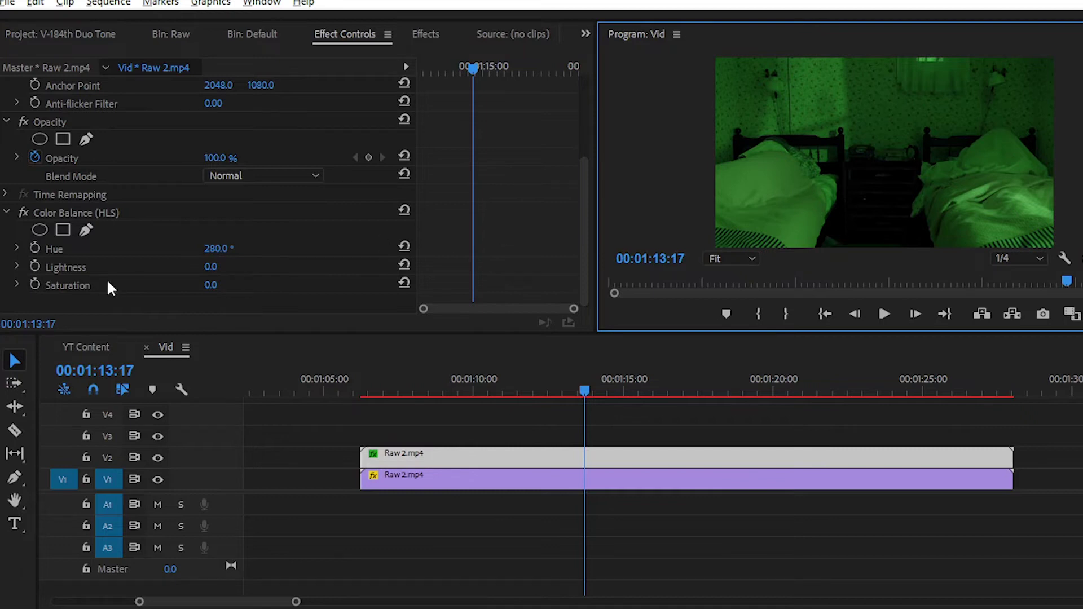
Experiment with Lightness, trying 9 before settling it at -2
left_click(70, 266)
left_click(72, 287)
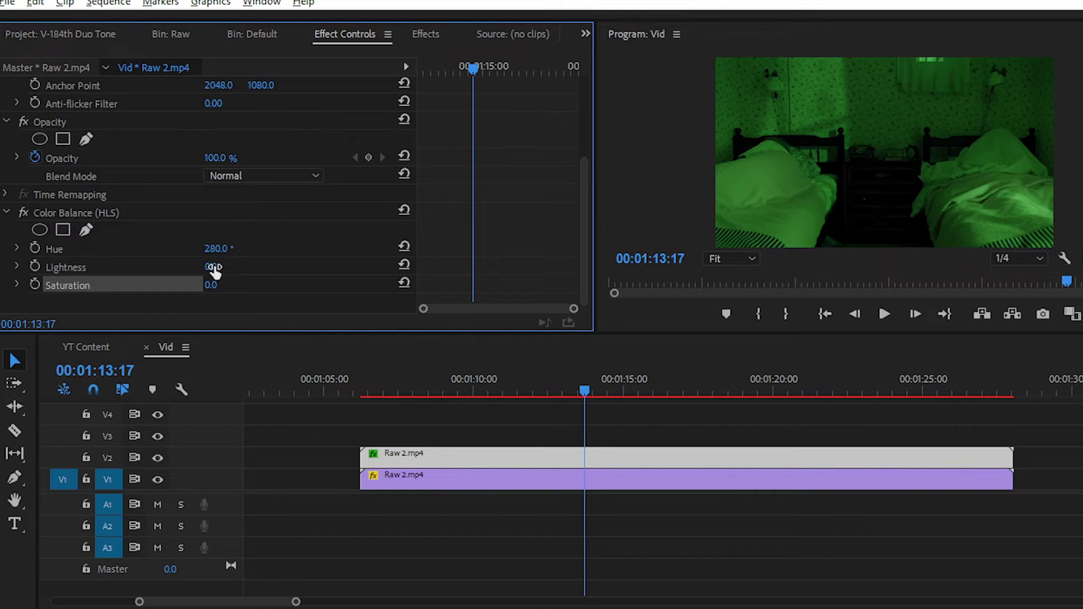
mouse_move(212, 267)
left_mouse_down()
mouse_move(243, 266)
mouse_move(214, 269)
left_mouse_up()
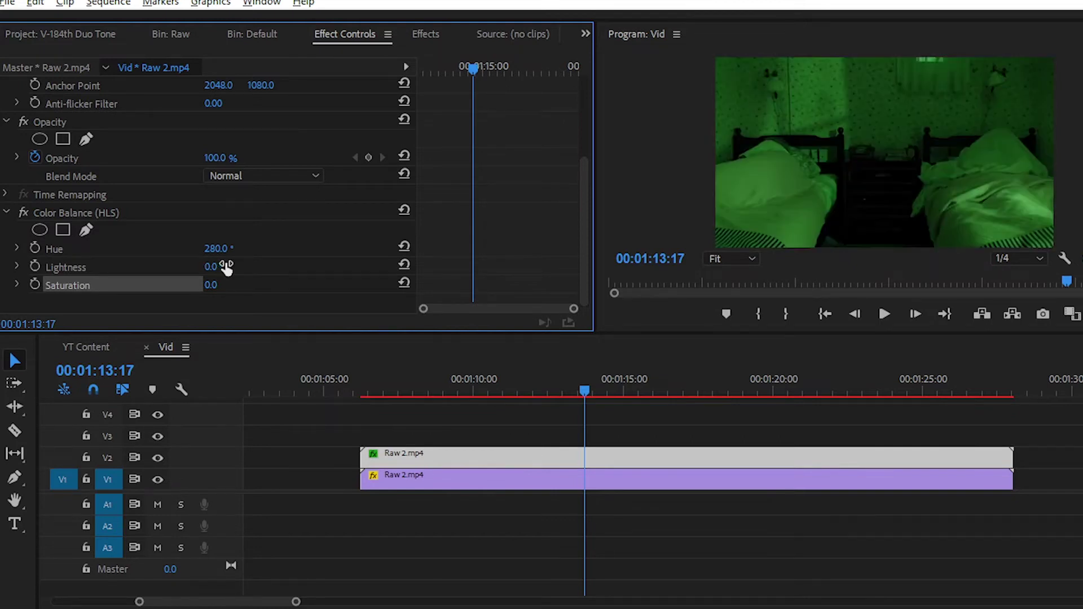
left_click(111, 267)
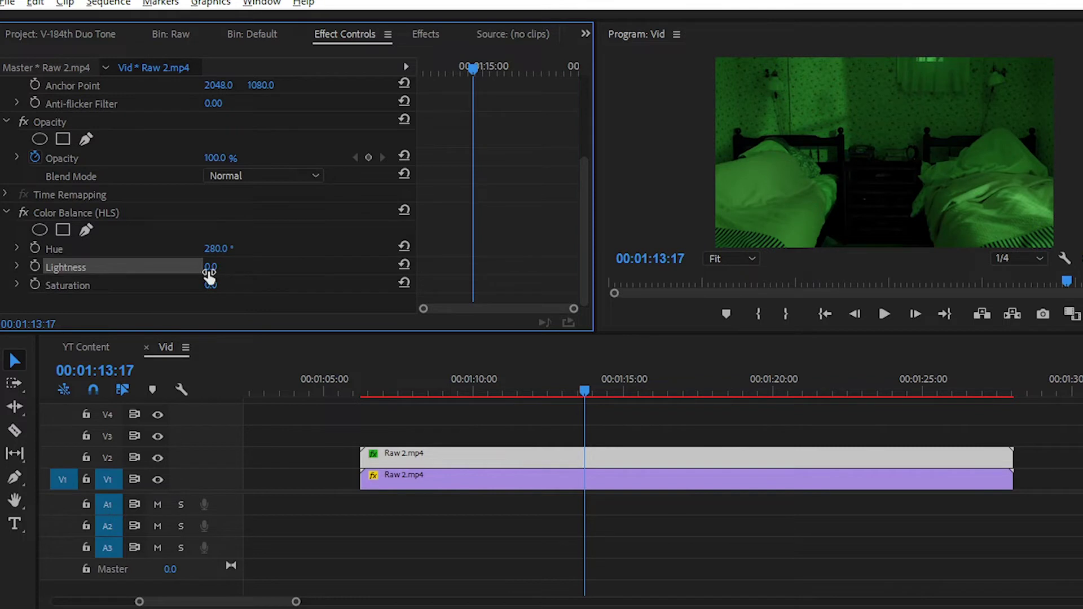
left_click_drag(209, 275, 225, 271)
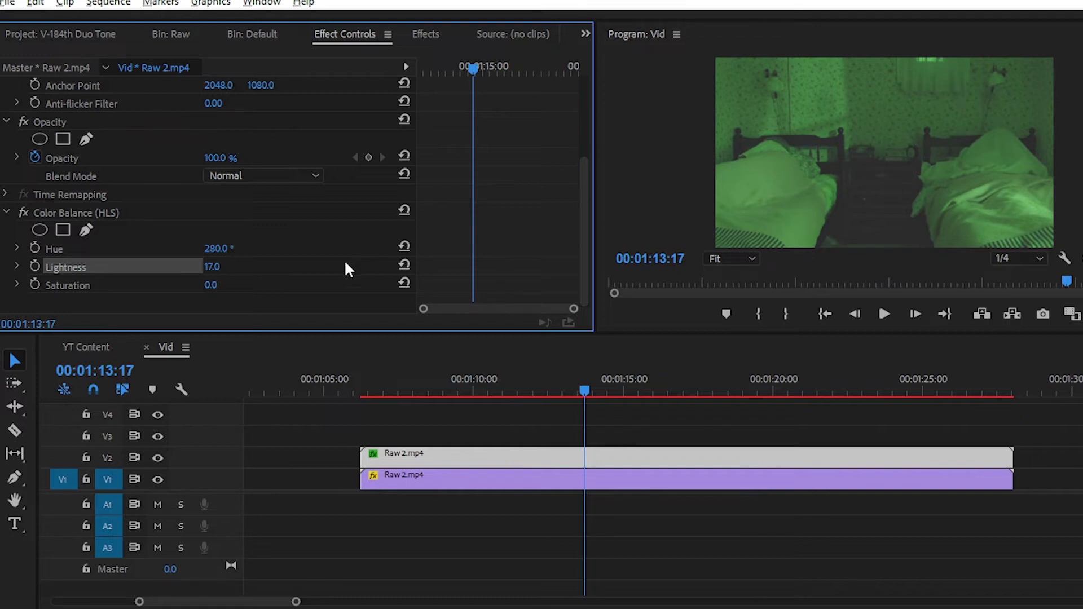
left_click(214, 267)
key("Return")
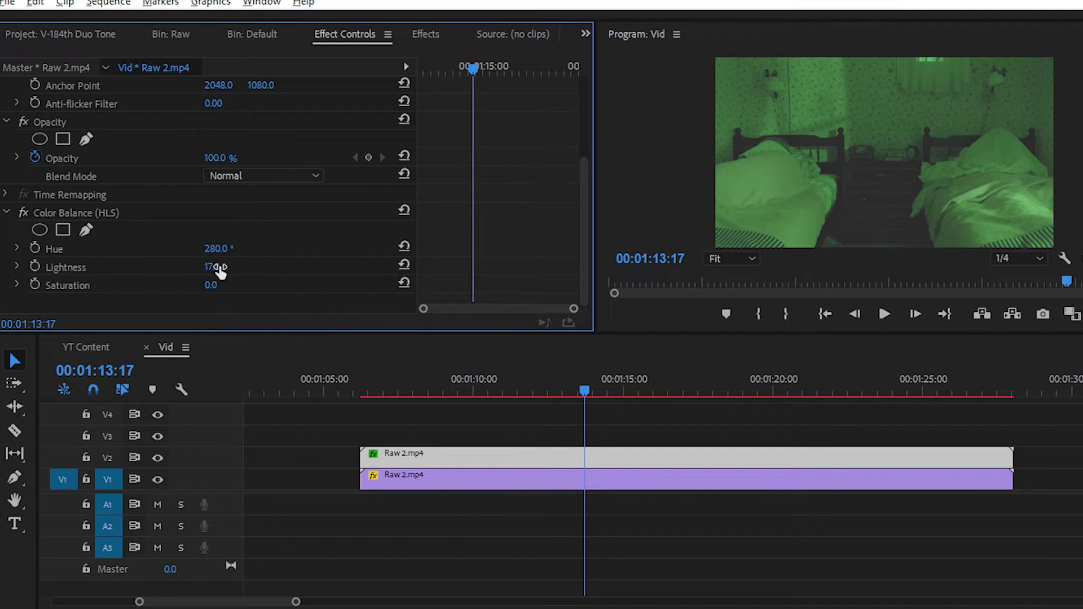
left_click(213, 266)
type("9")
key("Return")
key("Down")
key("Down")
key("Down")
key("Down")
key("Down")
key("Down")
key("Up")
key("Up")
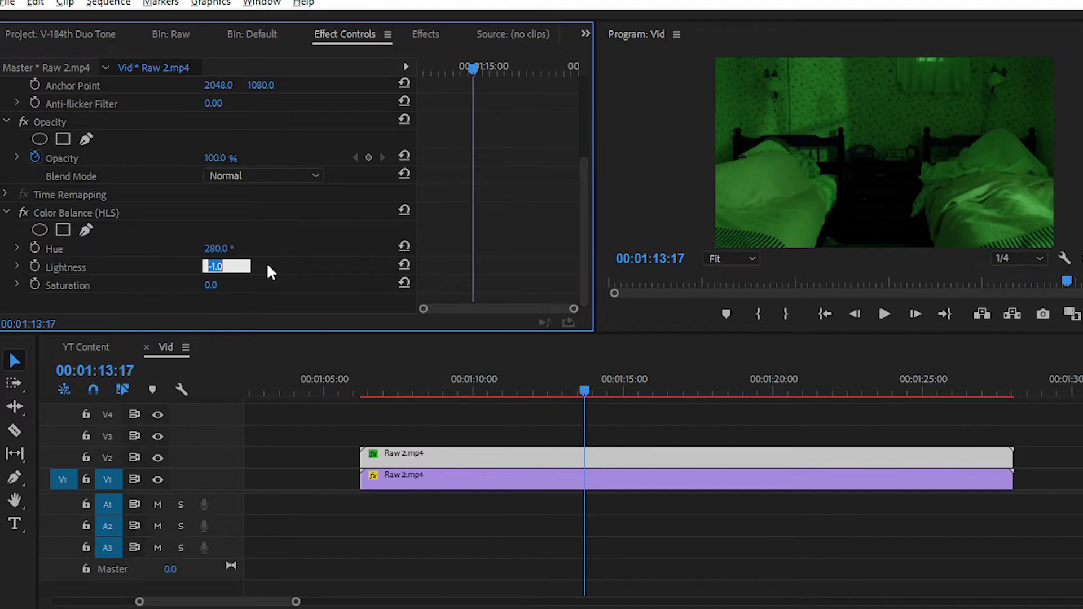
key("Return")
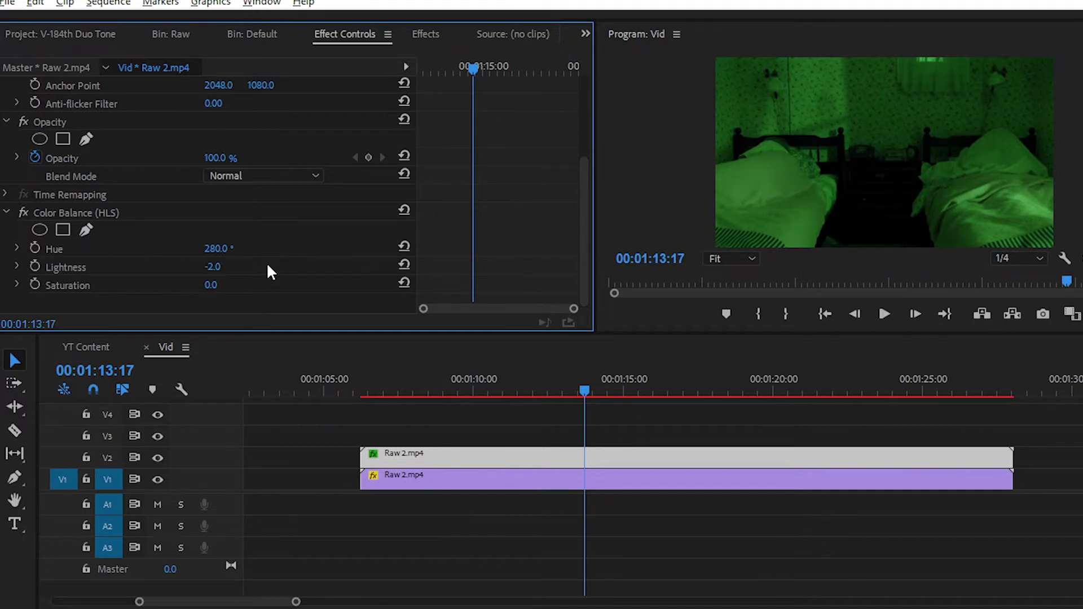
Try Saturation values of 70 and then 35 on the green tint
left_click(67, 286)
left_click(218, 285)
type("70")
key("Return")
type("35")
key("Return")
left_click(222, 285)
Reset Saturation to 0, scrub it upward, and inspect the image full screen
type("0")
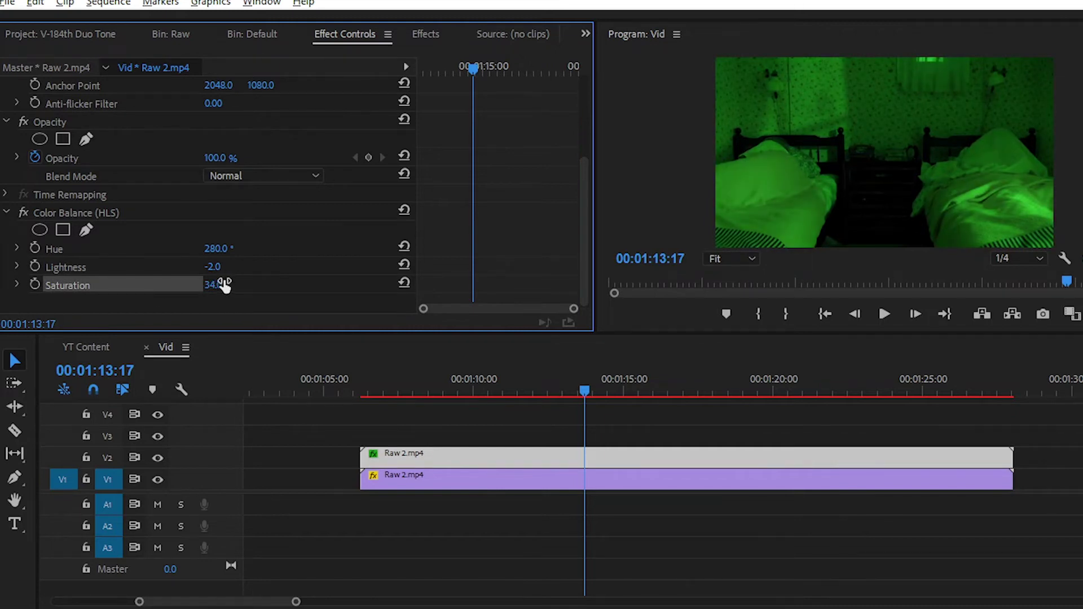
key("Return")
left_click_drag(210, 285, 154, 285)
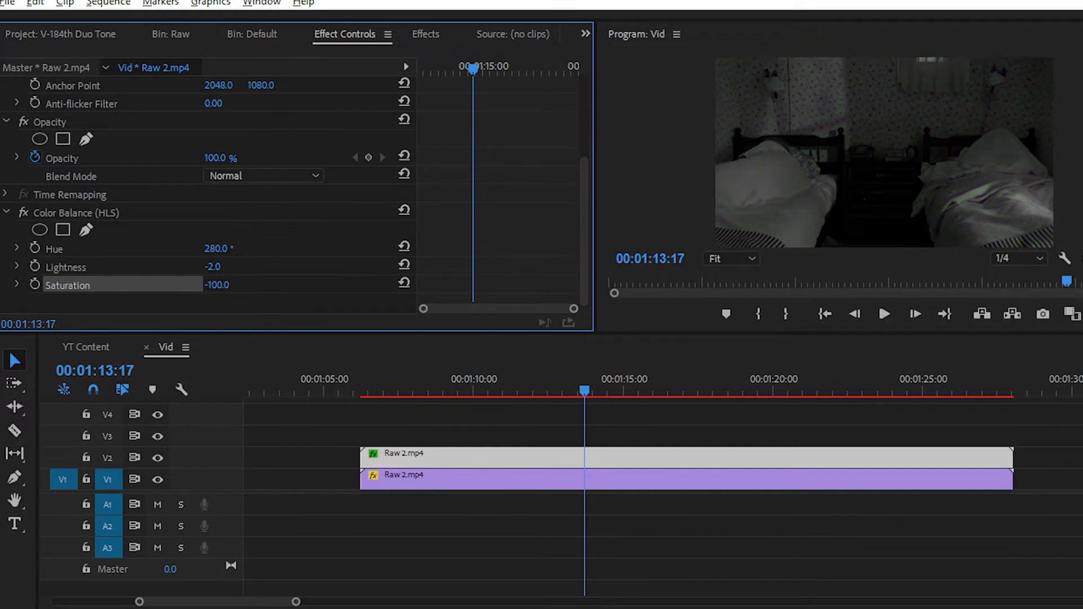
key("grave")
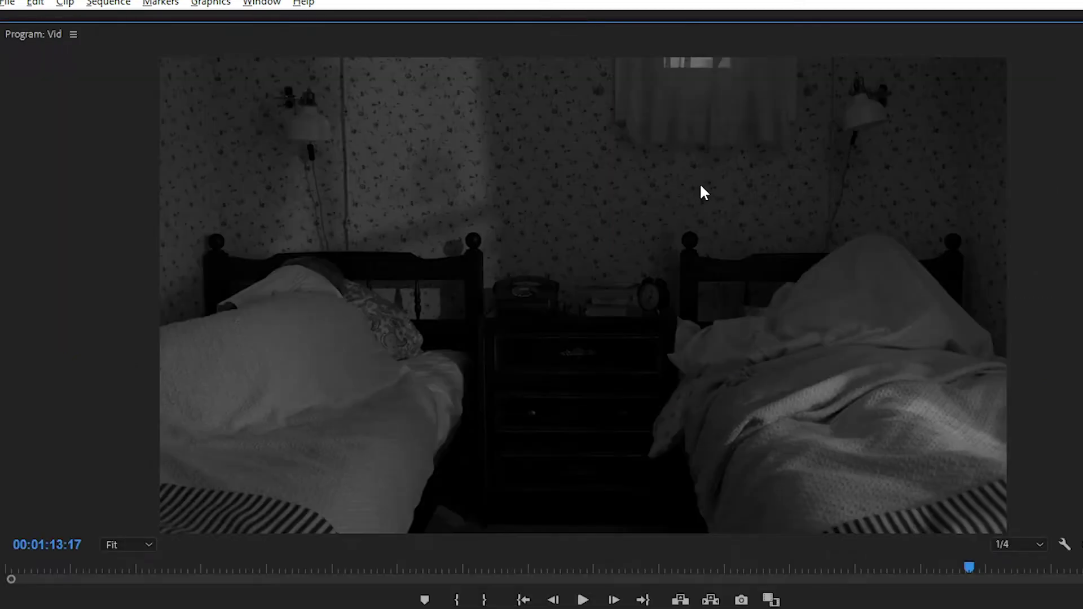
key("grave")
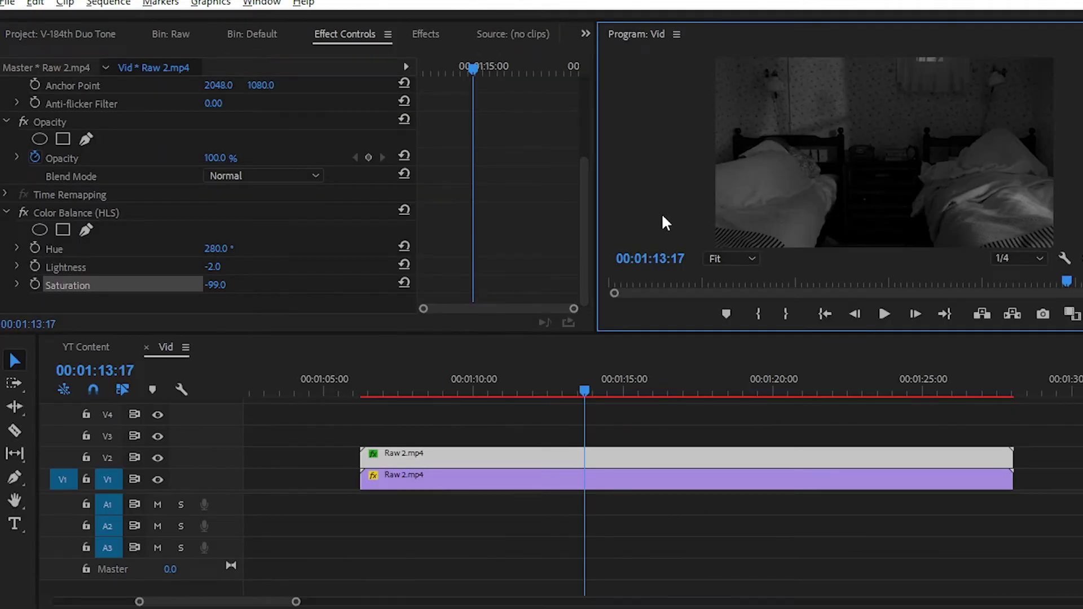
Try Saturation at 12 and 10, then settle on 25
left_click(221, 285)
left_click(276, 288)
left_click(228, 286)
type("12")
key("Return")
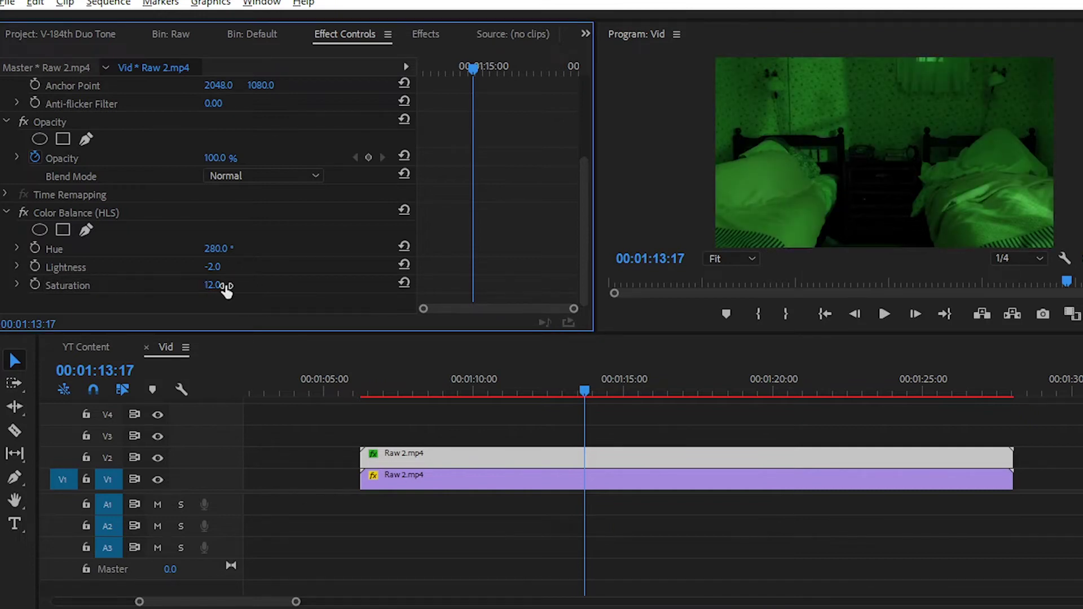
left_click(226, 285)
type("10")
key("Return")
left_click(217, 287)
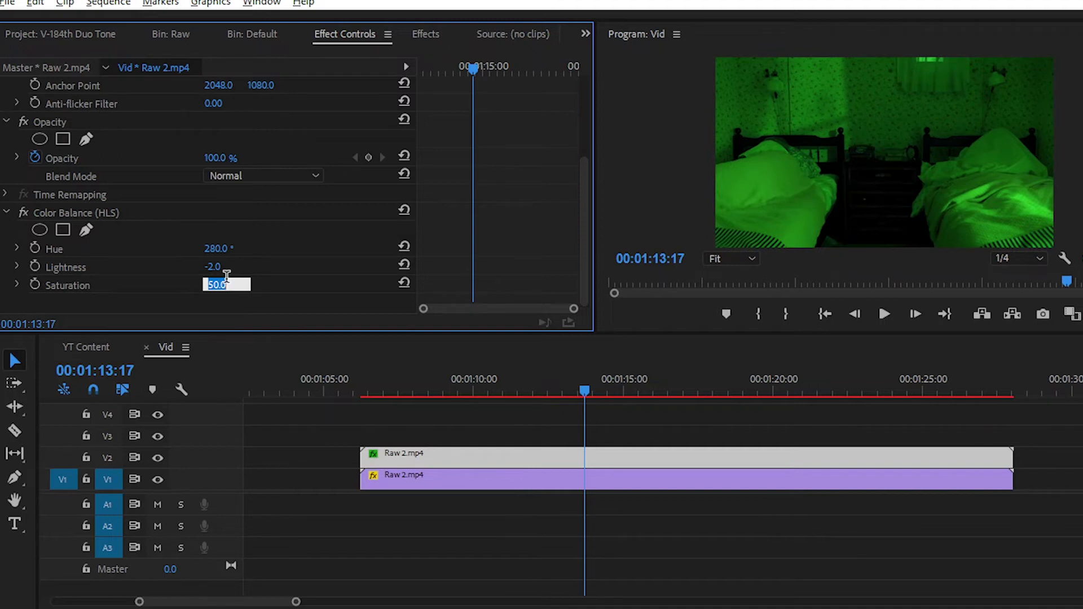
type("25")
key("Return")
Toggle the Color Balance (HLS) effect off and on to compare, leaving it enabled
left_click(21, 213)
left_click(21, 212)
left_click(22, 212)
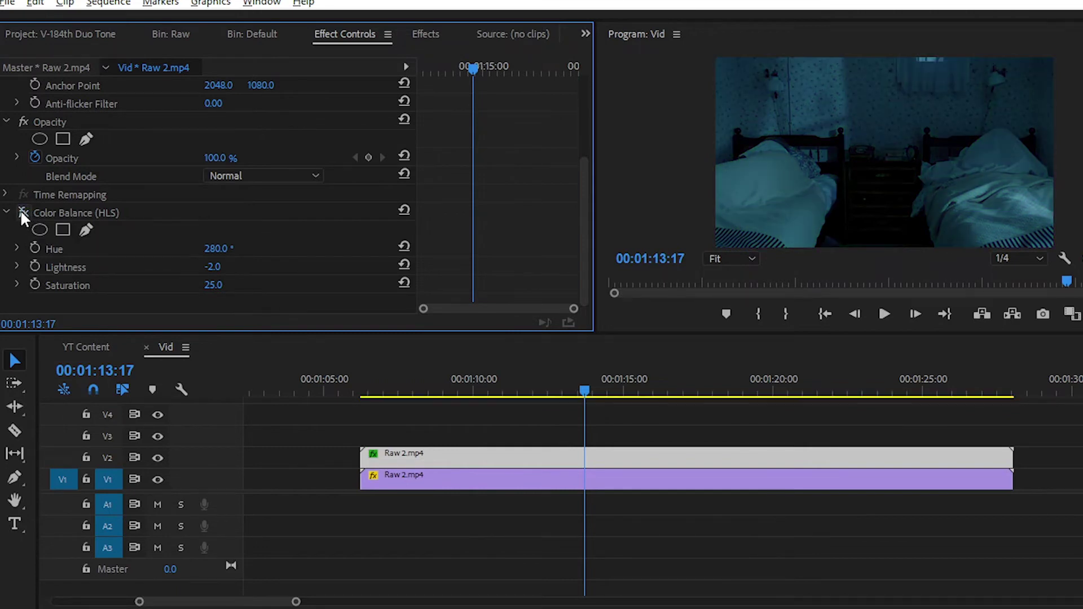
left_click(21, 213)
left_click(22, 213)
left_click(21, 213)
left_click(21, 212)
left_click(21, 213)
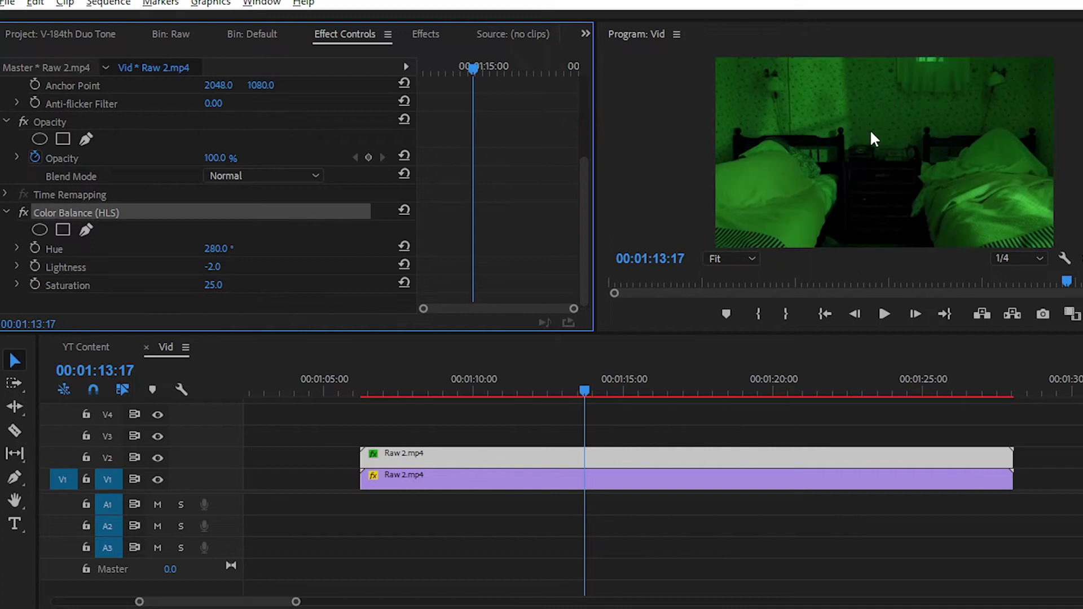
left_click(25, 212)
left_click(26, 212)
left_click(25, 212)
key("grave")
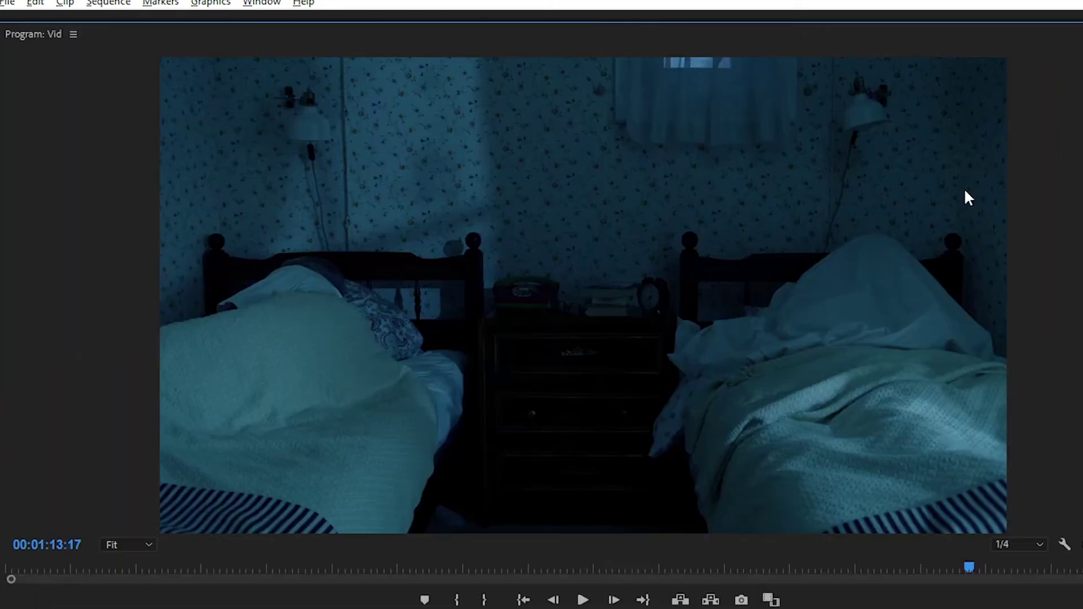
key("grave")
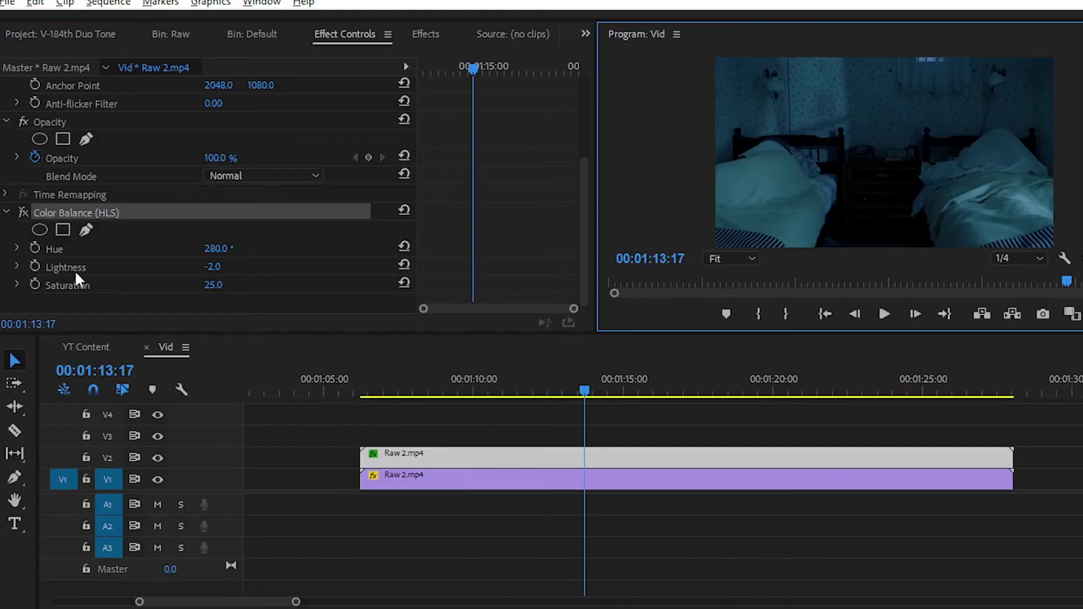
left_click(23, 214)
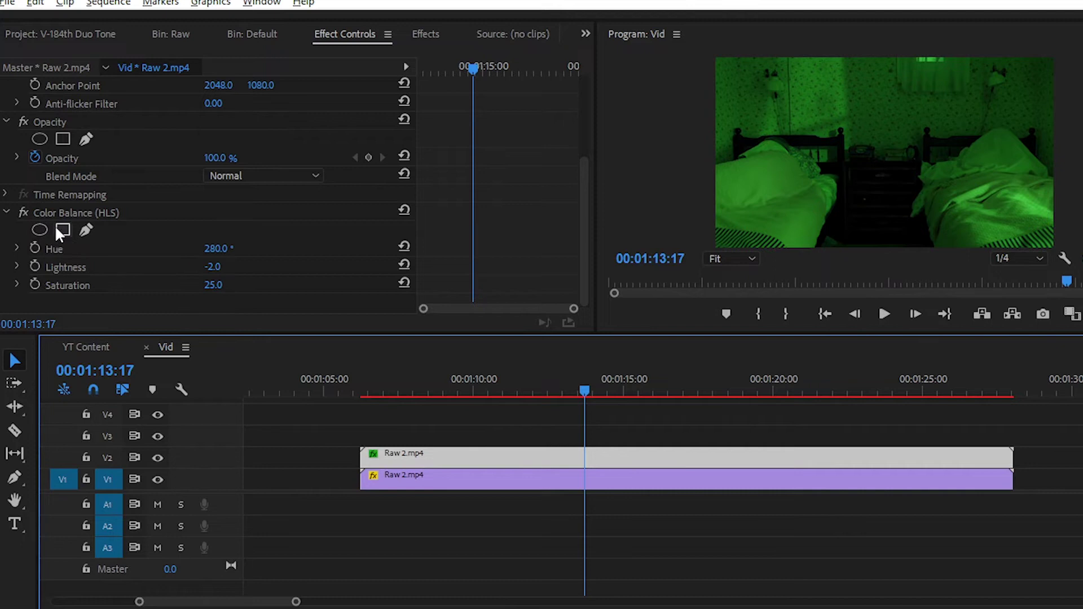
Draw a free-draw bezier mask on Color Balance (HLS) over the left half, with the monitor at Fit
left_click(84, 230)
key("grave")
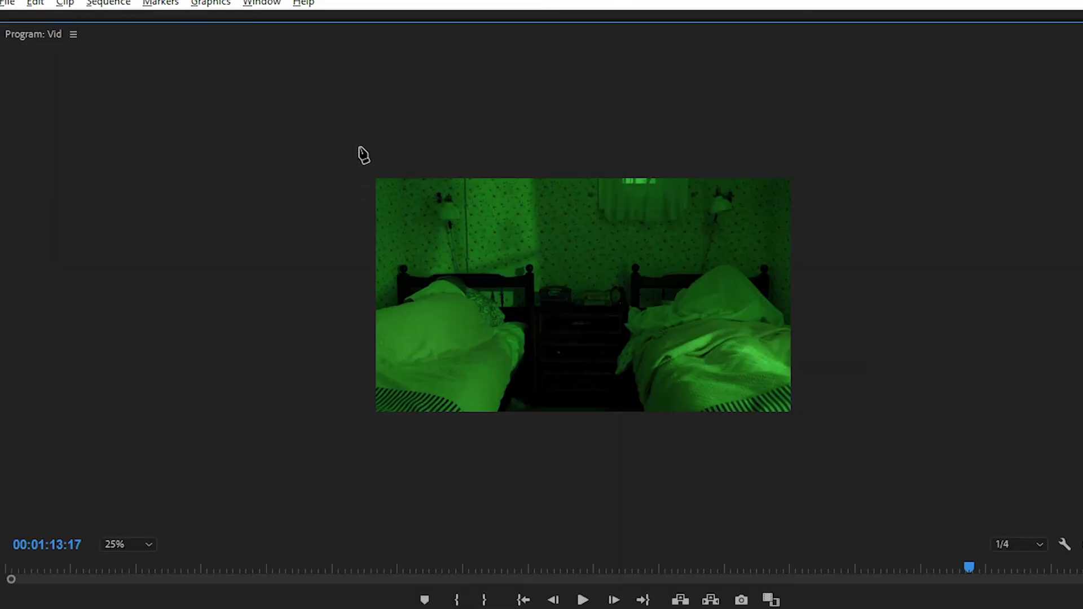
left_click(583, 161)
left_click(584, 447)
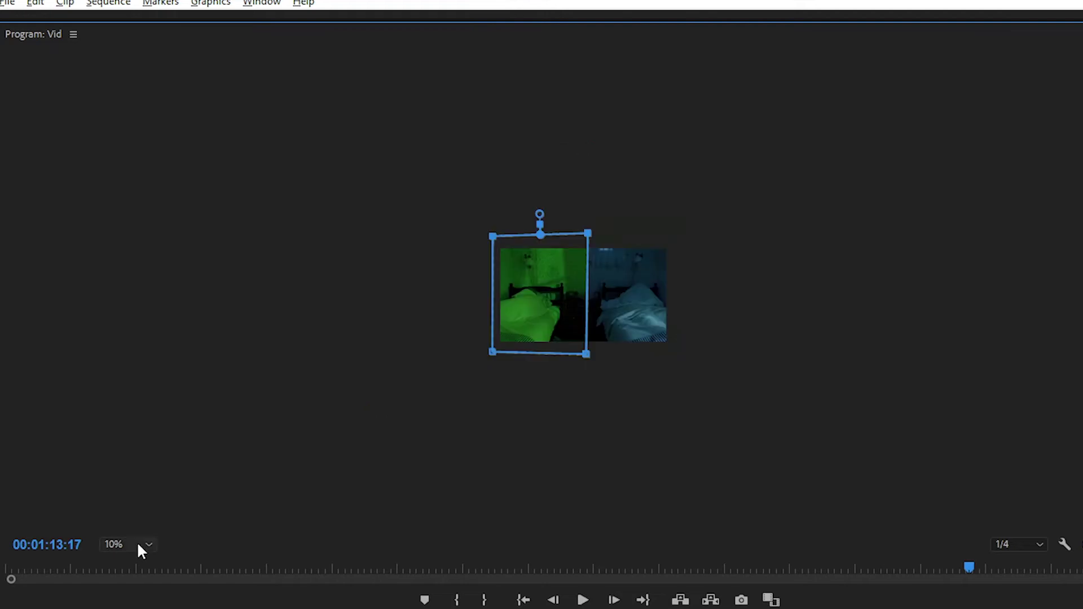
left_click(142, 545)
left_click(133, 370)
key("grave")
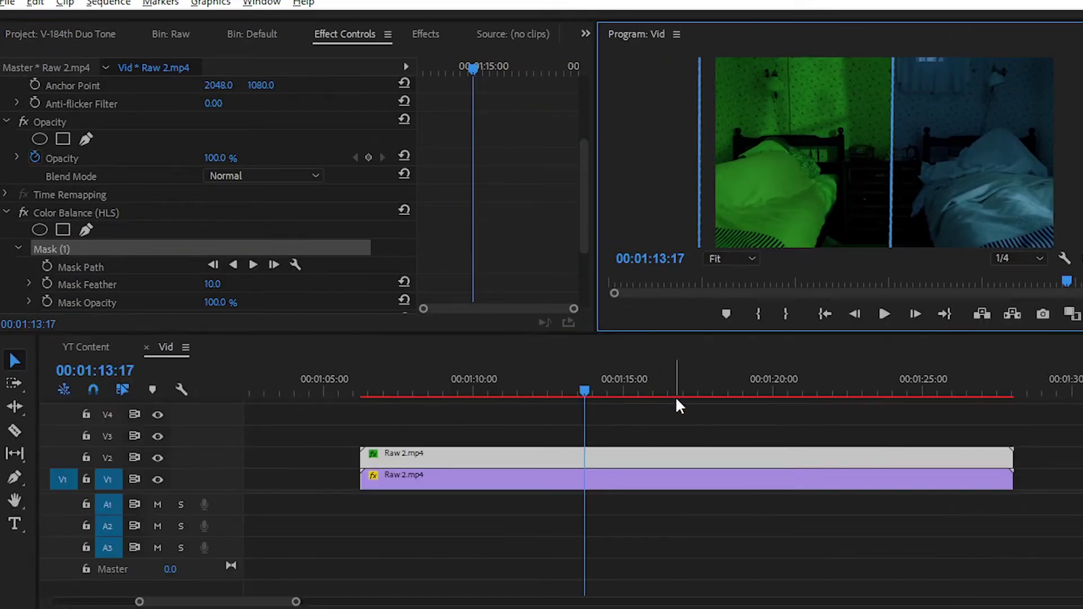
left_click(647, 430)
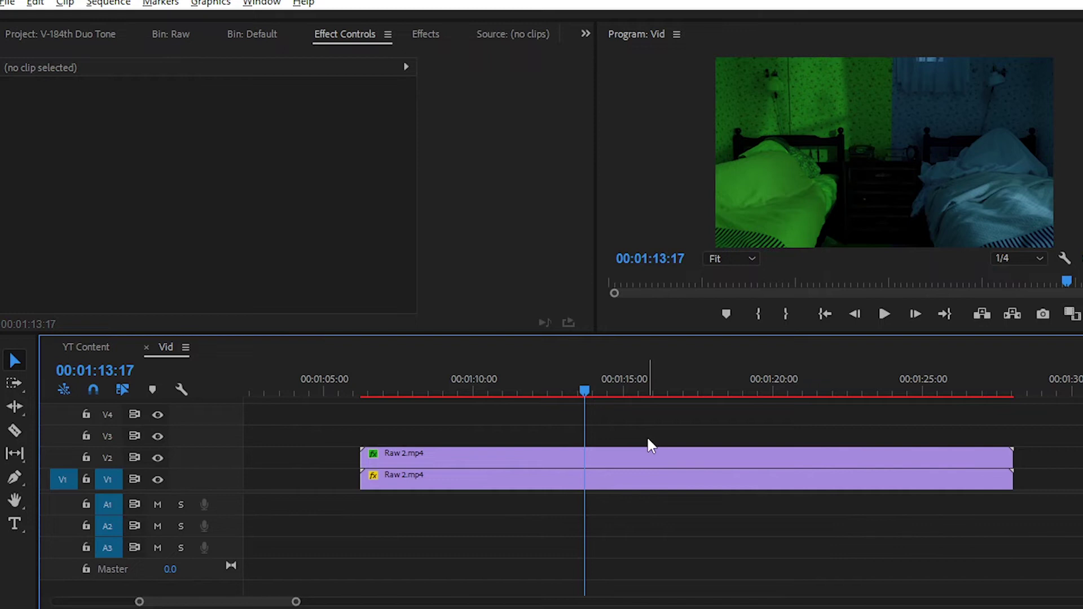
left_click(586, 456)
Scrub the masked half's Hue lower, then enter 200° for a warm yellow-orange
scroll(534, 232, "down", 5)
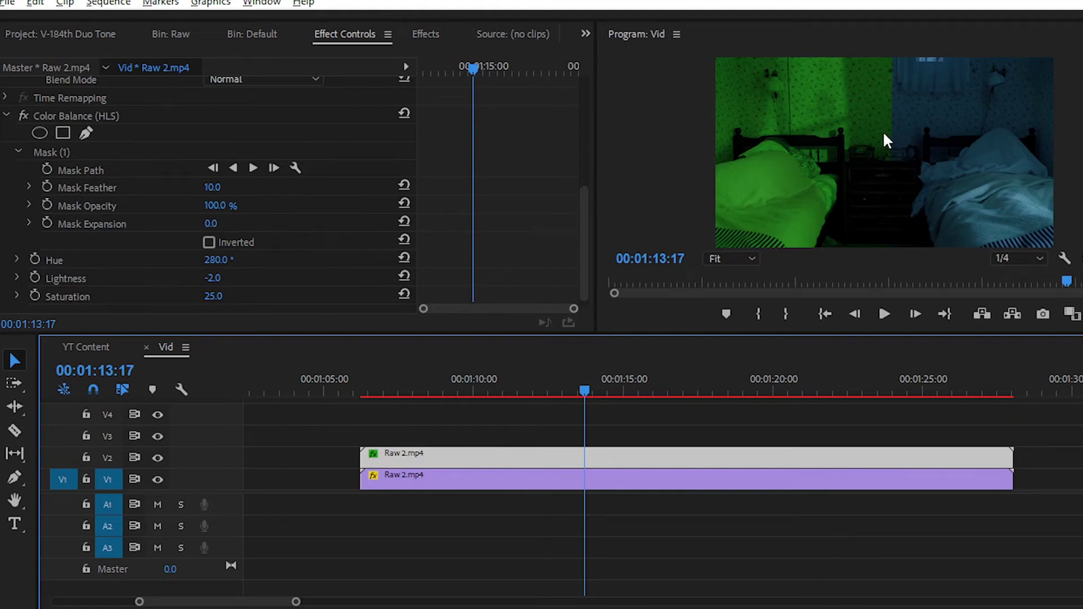
scroll(487, 212, "down", 1)
left_click_drag(217, 248, 175, 249)
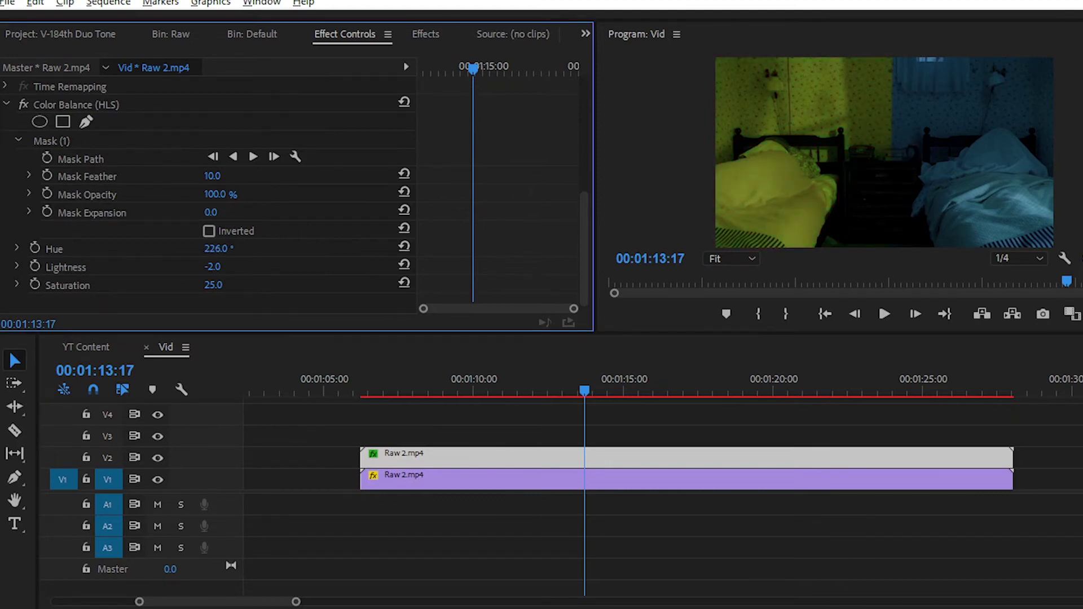
left_click(232, 247)
type("2200")
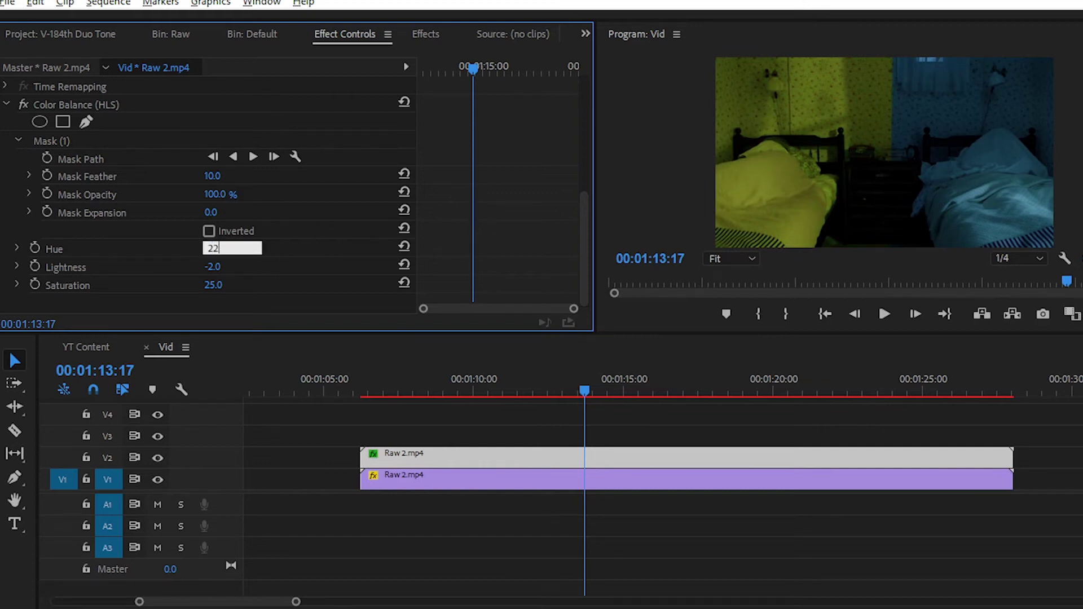
key("Return")
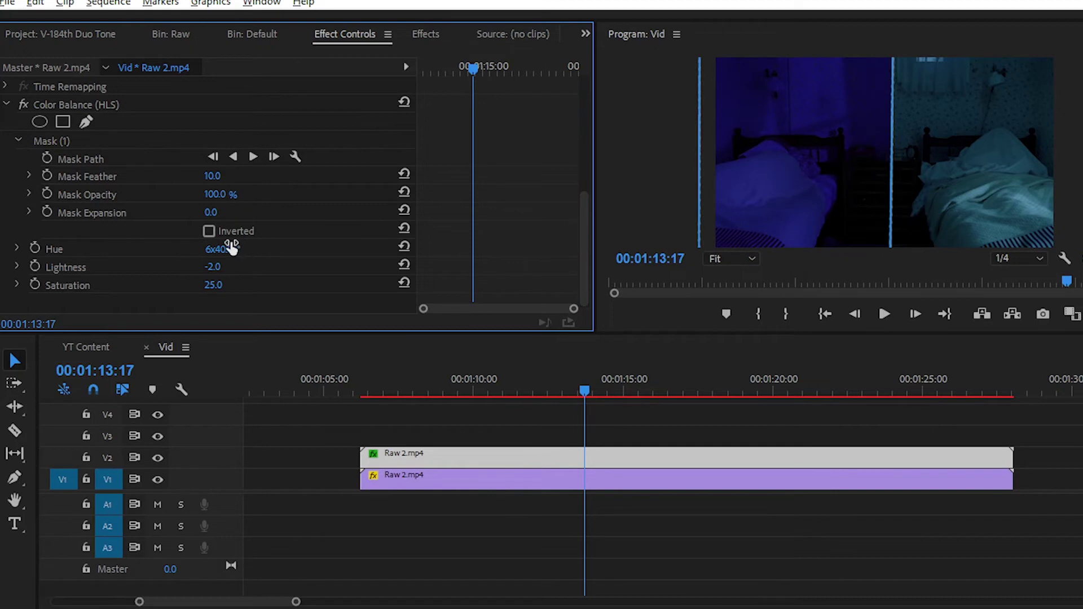
left_click(232, 247)
type("200")
key("Return")
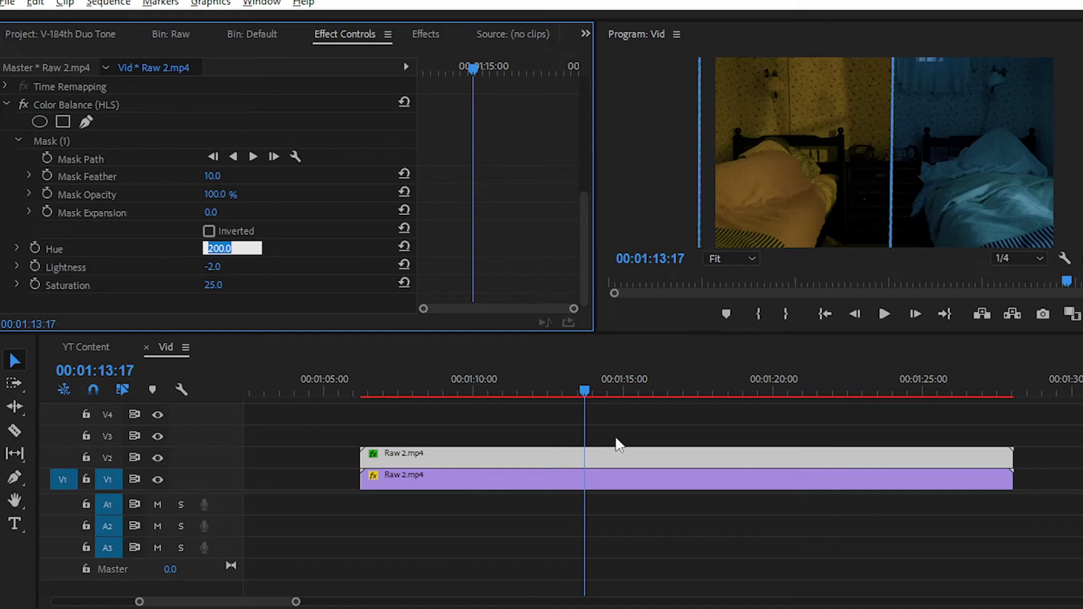
left_click(617, 455)
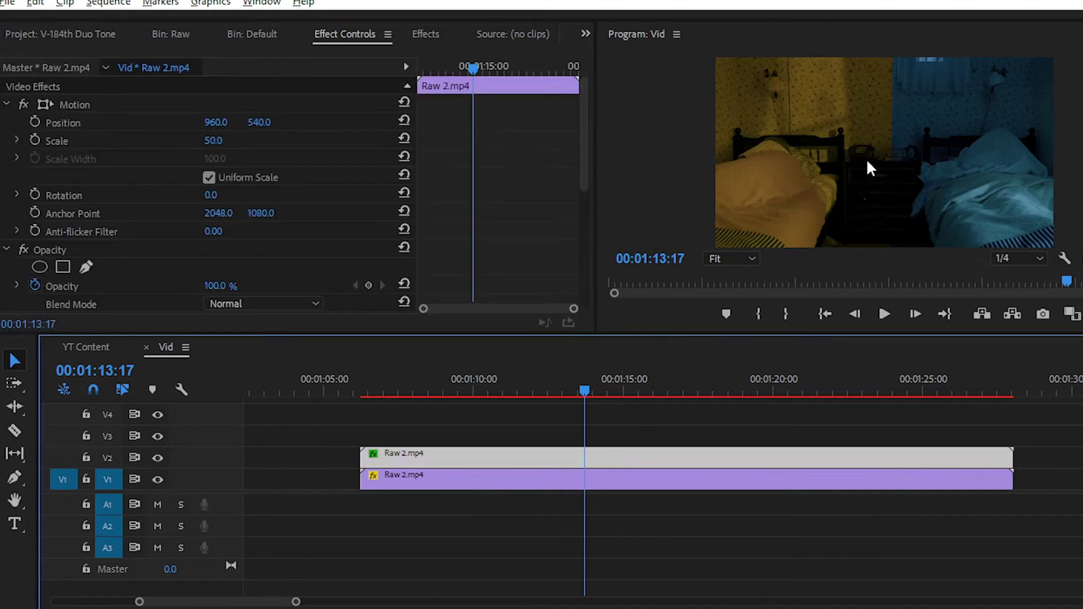
Scrub the masked half's Hue upward and set it to 230°
scroll(507, 242, "down", 6)
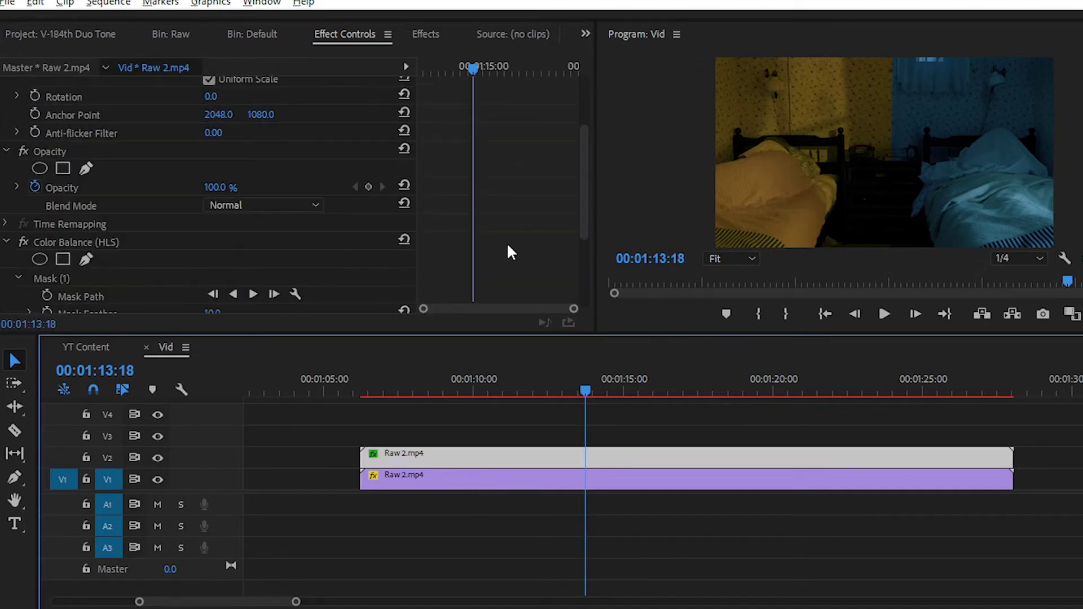
mouse_move(225, 254)
left_mouse_down()
mouse_move(247, 254)
mouse_move(194, 254)
mouse_move(241, 254)
left_mouse_up()
left_click(233, 243)
type("230")
key("Return")
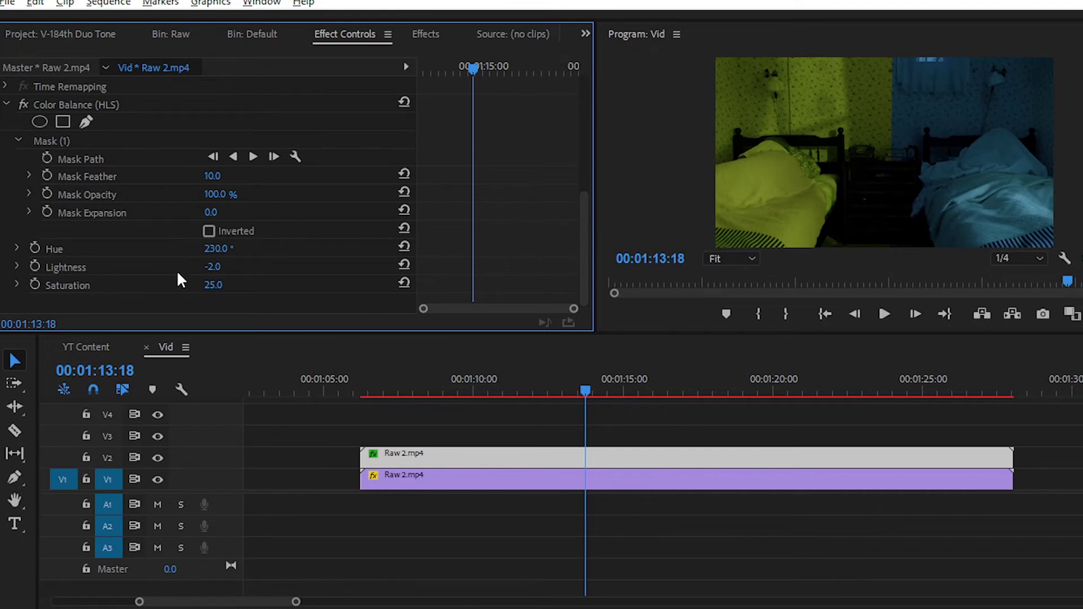
Raise Lightness and Saturation, set Hue to 238°, and view the preview enlarged
mouse_move(212, 266)
left_mouse_down()
mouse_move(232, 267)
mouse_move(220, 270)
left_mouse_up()
left_click(118, 285)
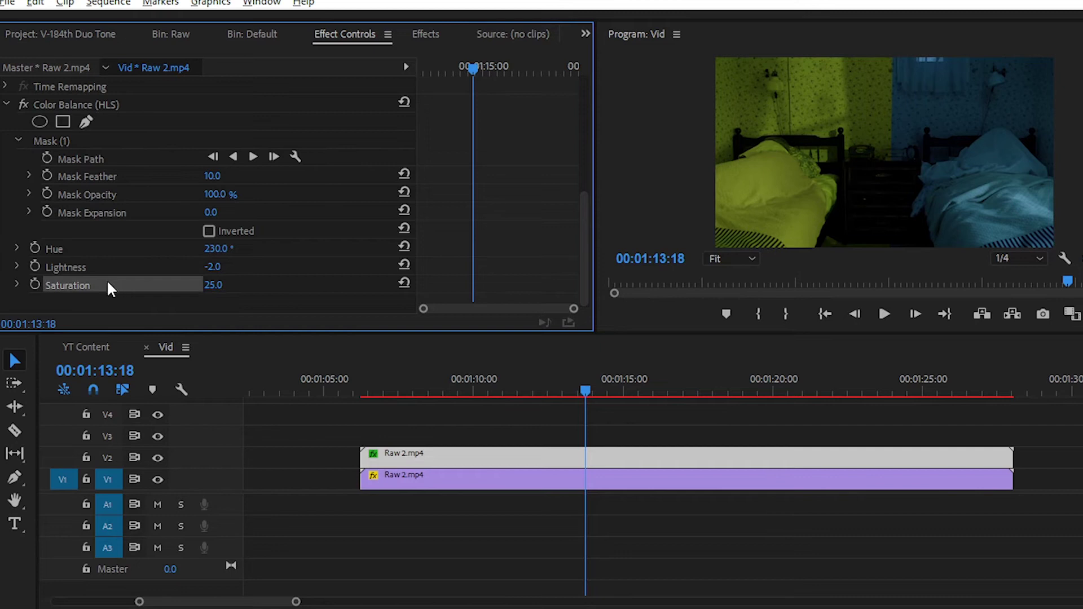
left_click_drag(213, 284, 226, 248)
left_click(220, 248)
type("238")
key("Return")
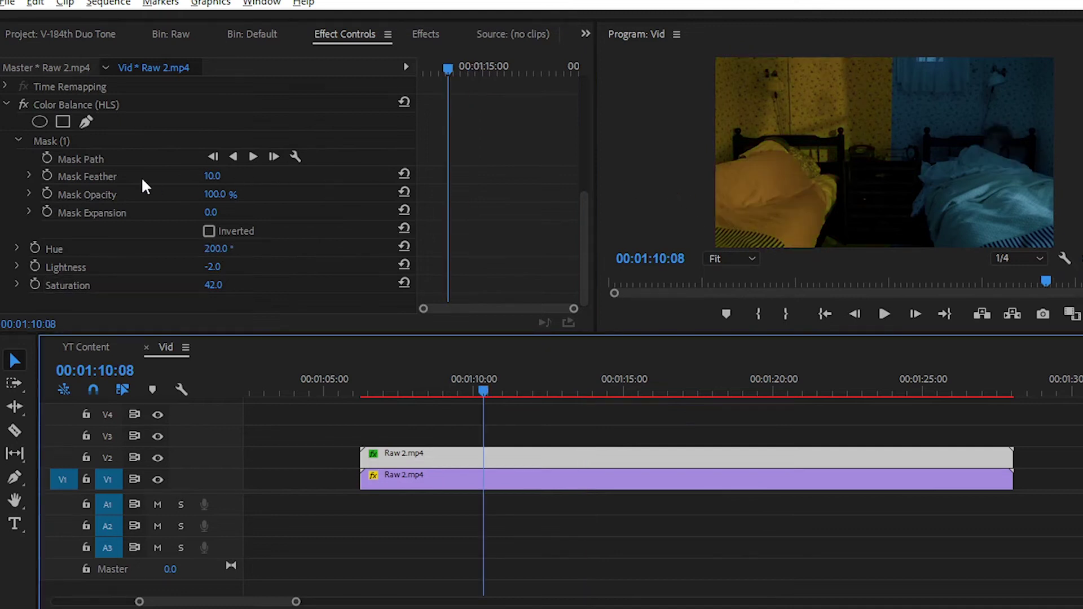
key("grave")
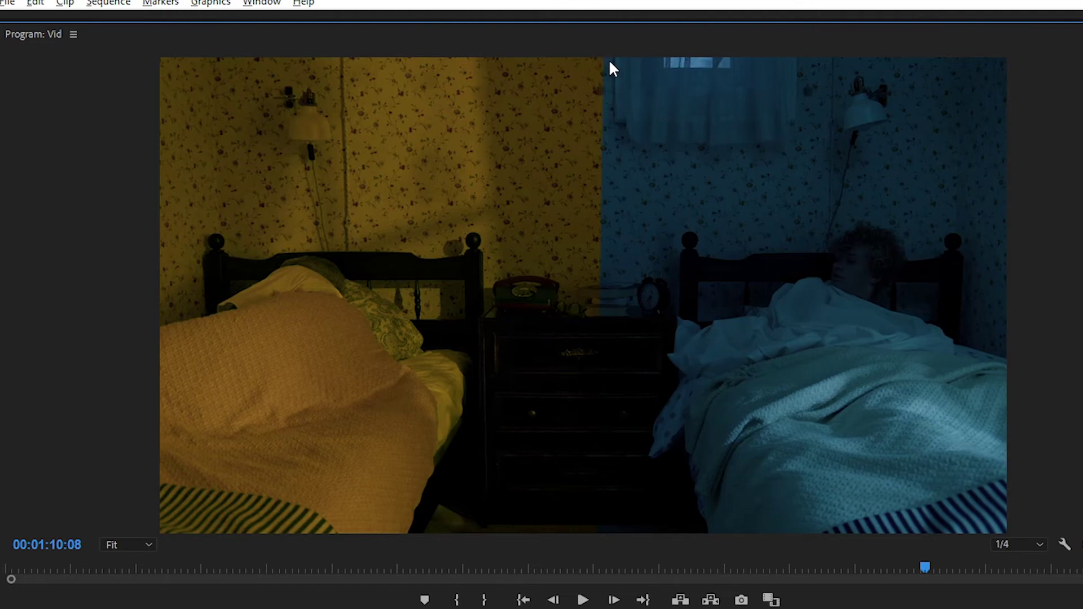
Restore the panel layout and set Mask Feather to 20, undoing a trial of a much softer edge
key("grave")
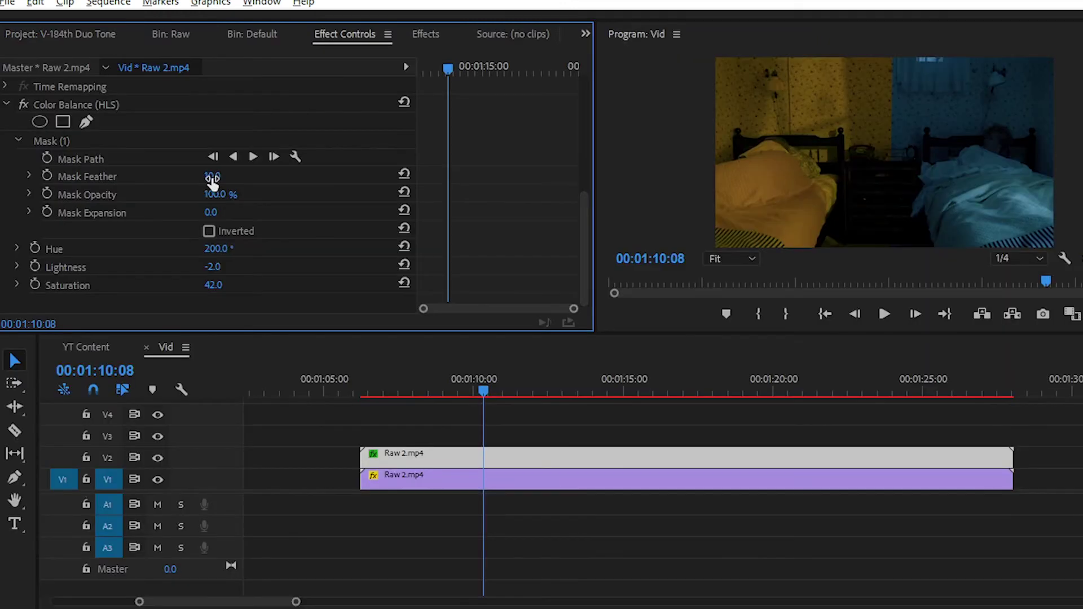
left_click(212, 177)
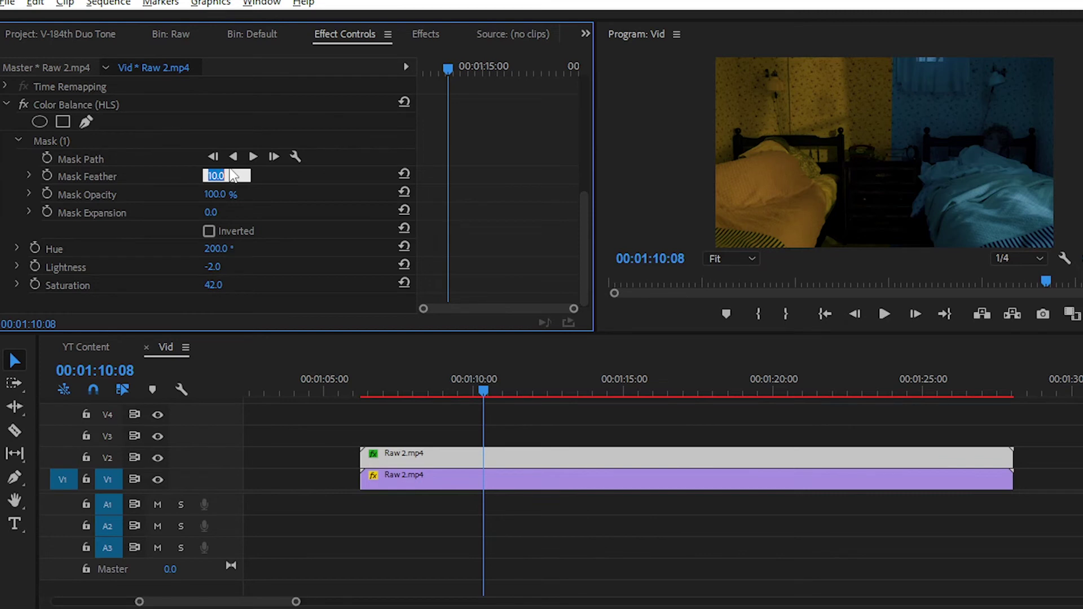
type("20")
key("Return")
left_click_drag(233, 176, 443, 175)
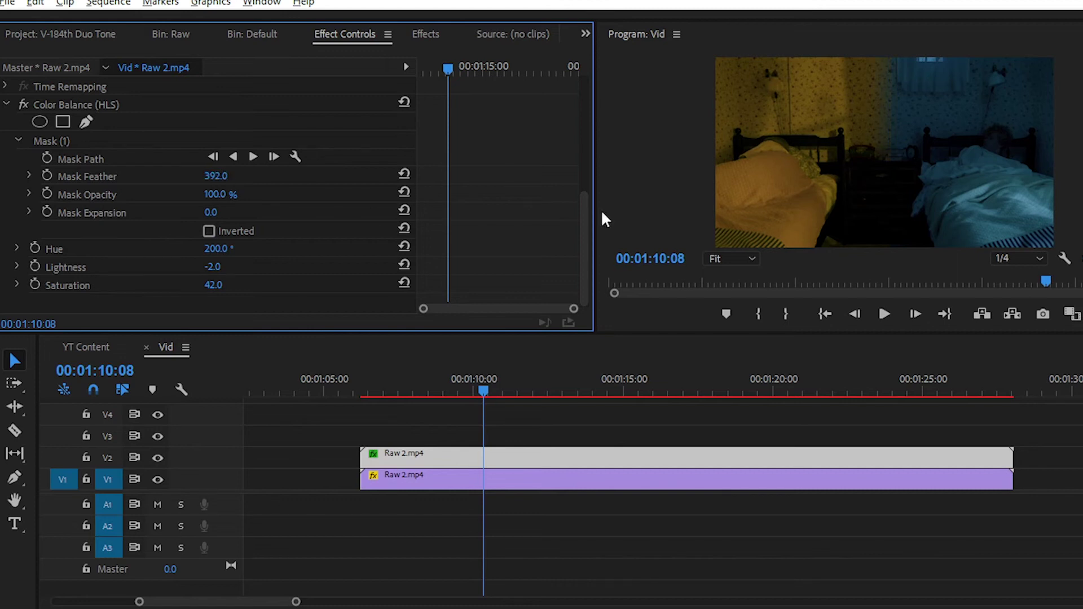
key("ctrl+z")
mouse_move(486, 386)
left_mouse_down()
mouse_move(691, 387)
mouse_move(448, 383)
mouse_move(469, 388)
left_mouse_up()
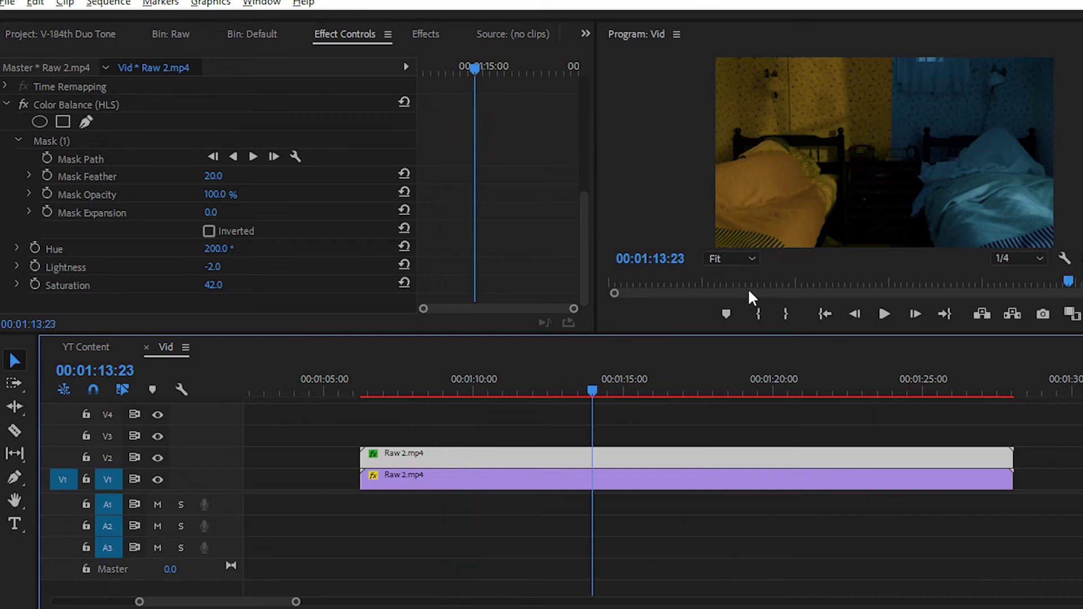
Set the Color Balance (HLS) Hue to 150 after trying 15, keeping Lightness at -2.0
left_click_drag(214, 249, 190, 249)
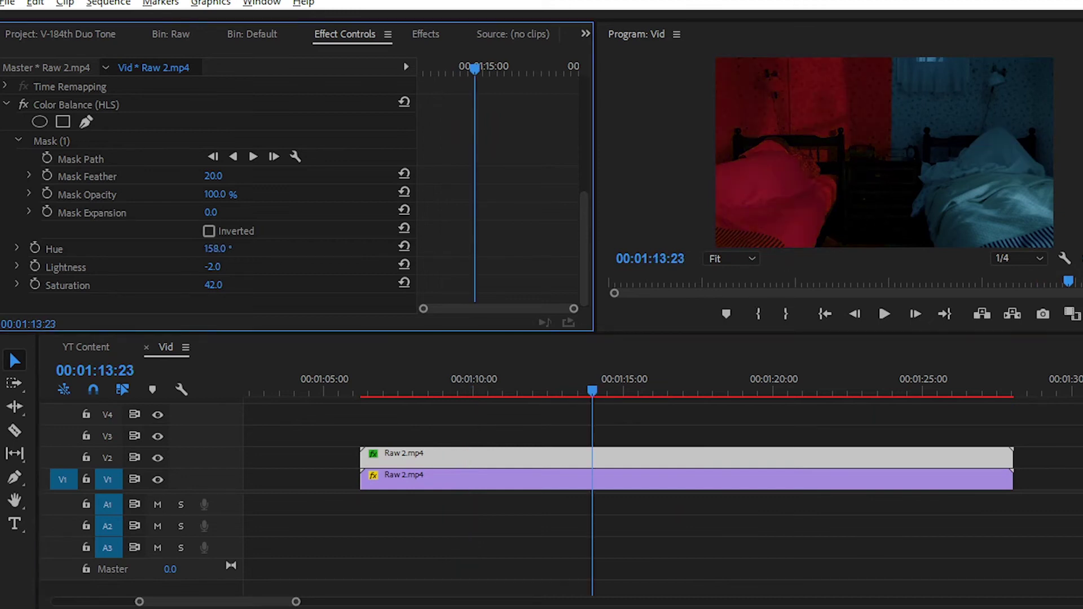
left_click(232, 248)
type("15")
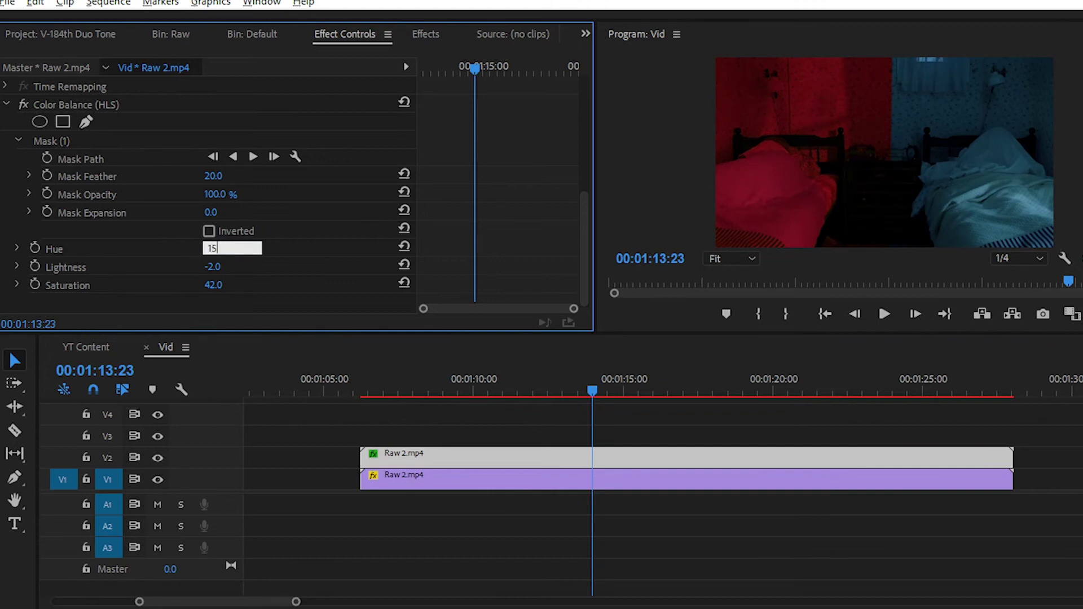
key("Return")
left_click(253, 246)
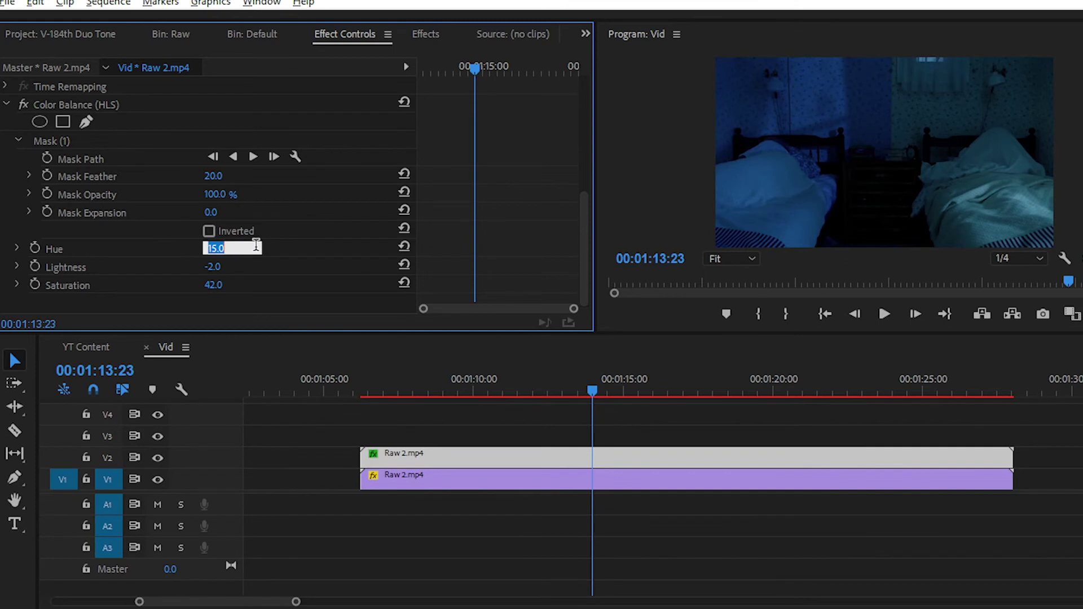
type("150")
key("Return")
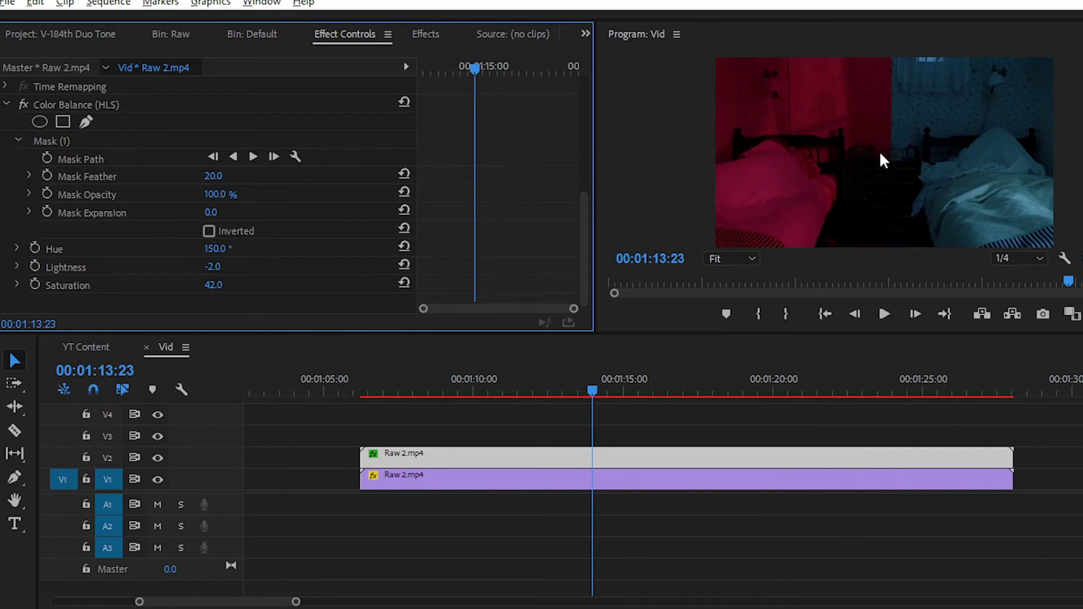
left_click_drag(227, 272, 214, 268)
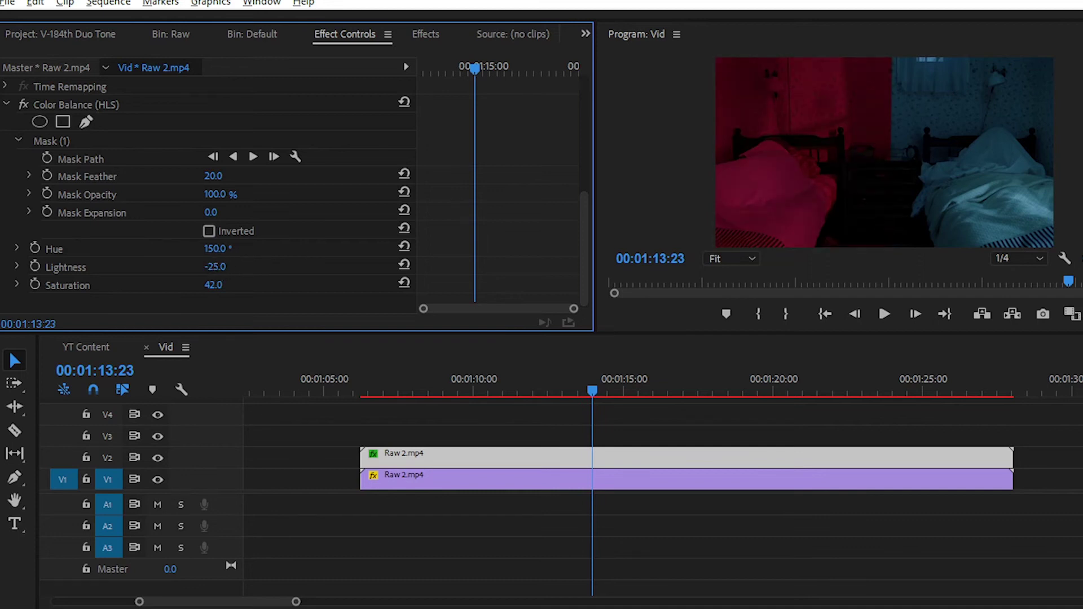
key("ctrl+z")
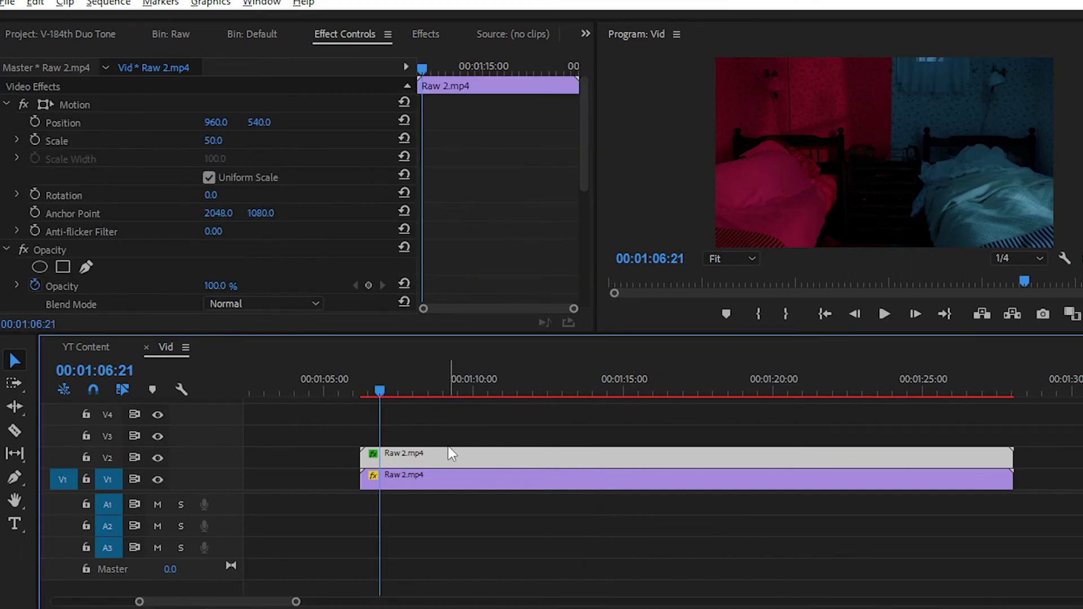
Mark In/Out points around the upper Raw 2.mp4 clip and run Render Effects In to Out
left_click(429, 459)
mouse_move(411, 389)
left_mouse_down()
mouse_move(384, 391)
mouse_move(1037, 393)
mouse_move(396, 389)
left_mouse_up()
key("i")
key("o")
key("alt+s")
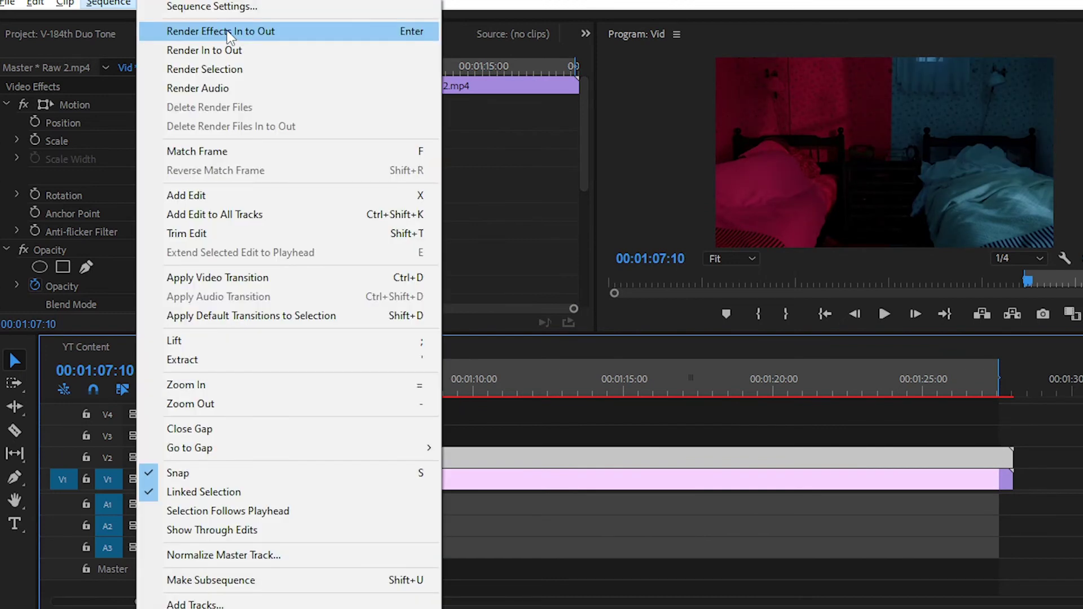
key("Return")
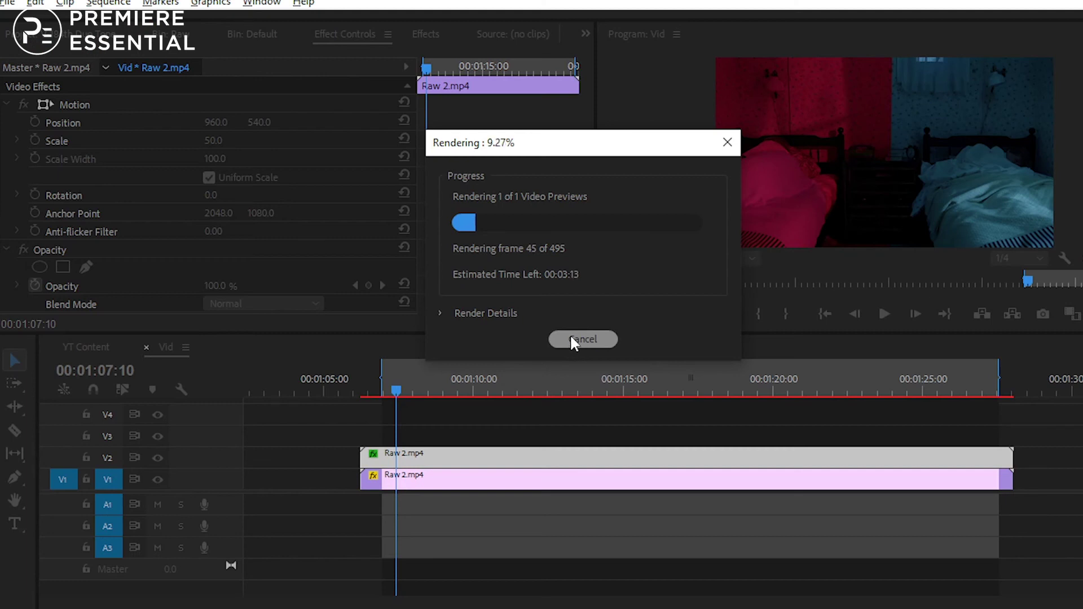
Cancel the render and skim the upper Raw 2.mp4 clip, parking the playhead at 01:11:04
left_click(571, 339)
left_click(461, 441)
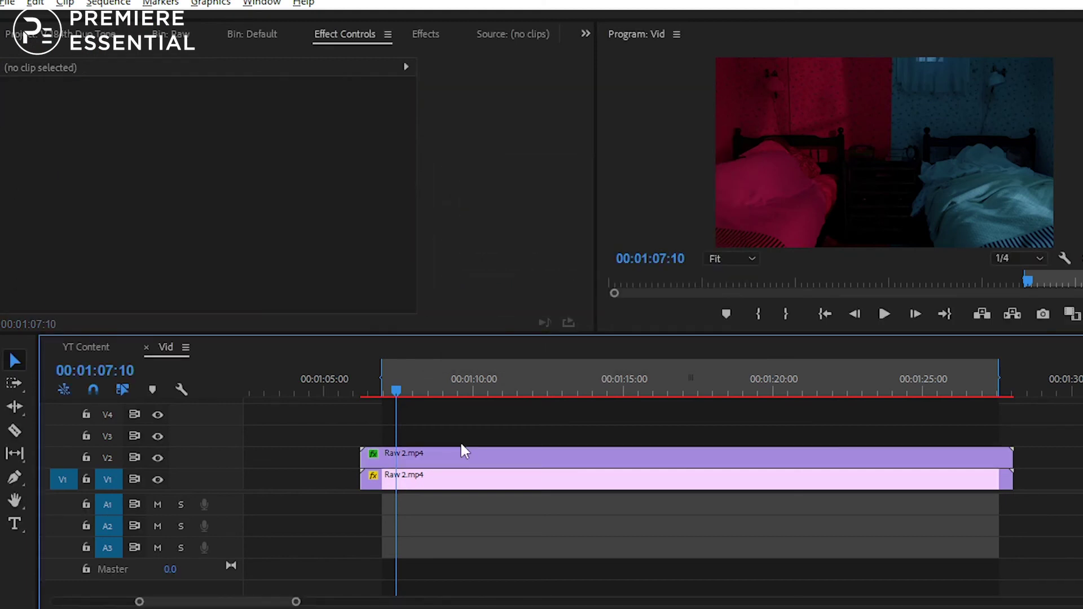
left_click(433, 452)
left_click(509, 387)
left_click_drag(509, 388, 400, 388)
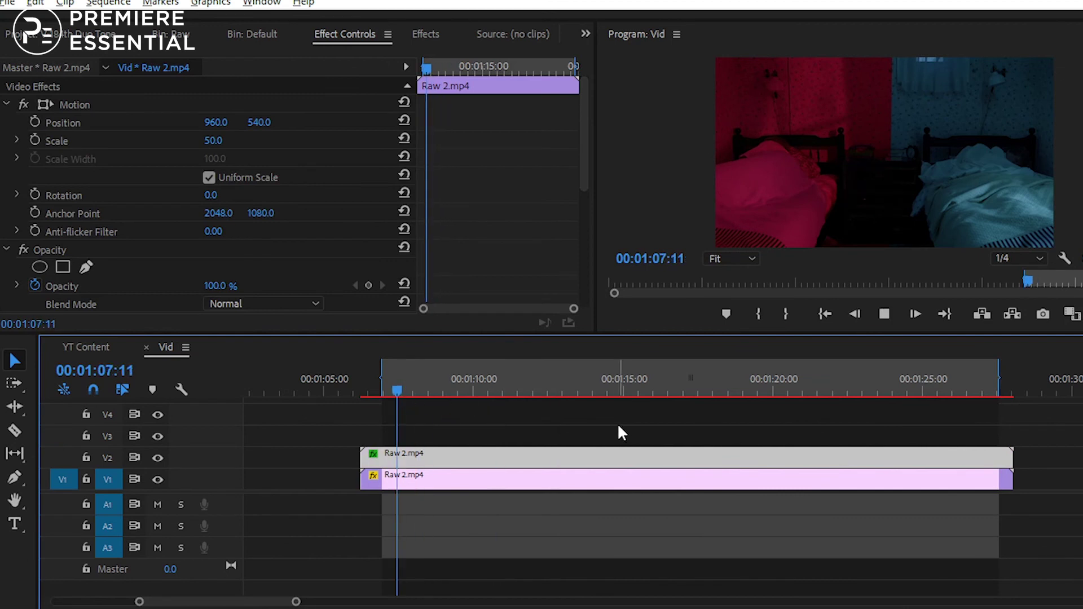
left_click_drag(391, 391, 509, 390)
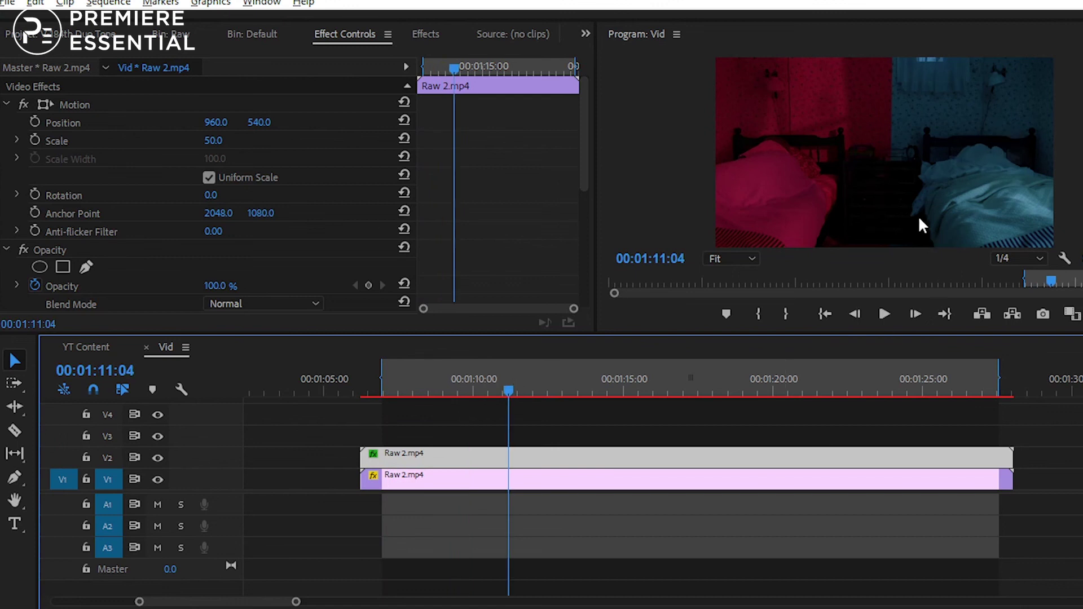
Maximize the Program monitor and play the sequence from 01:15:07 to review the red-teal split
key("grave")
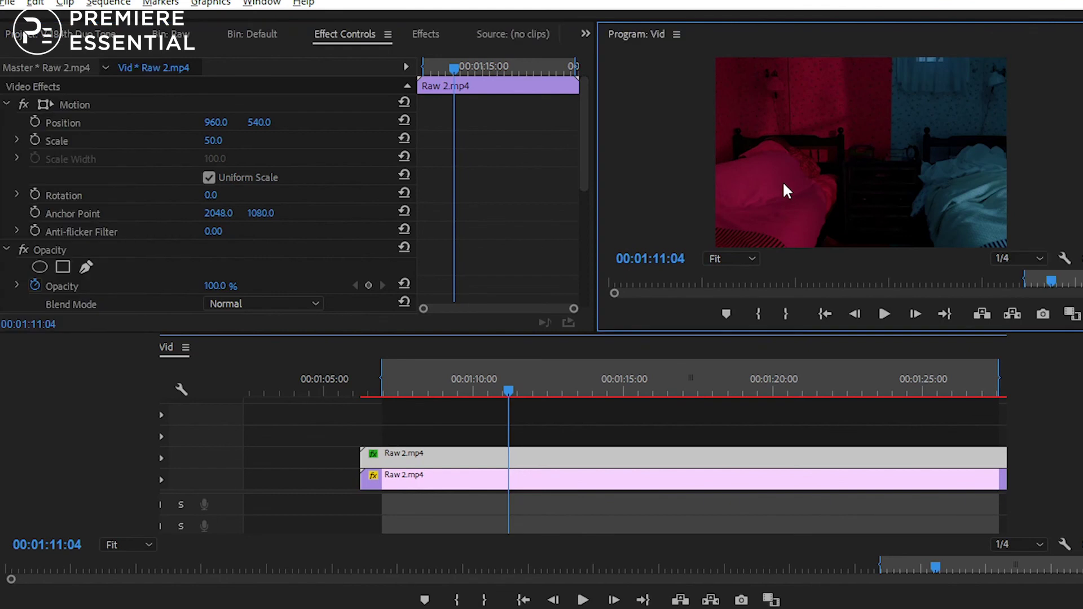
left_click(502, 423)
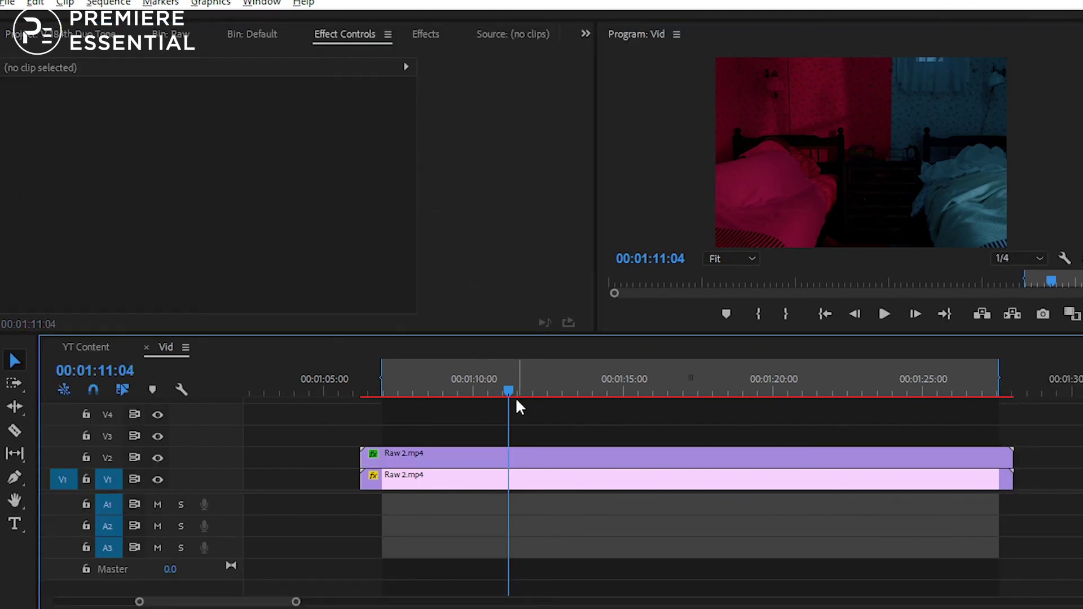
left_click(642, 384)
key("space")
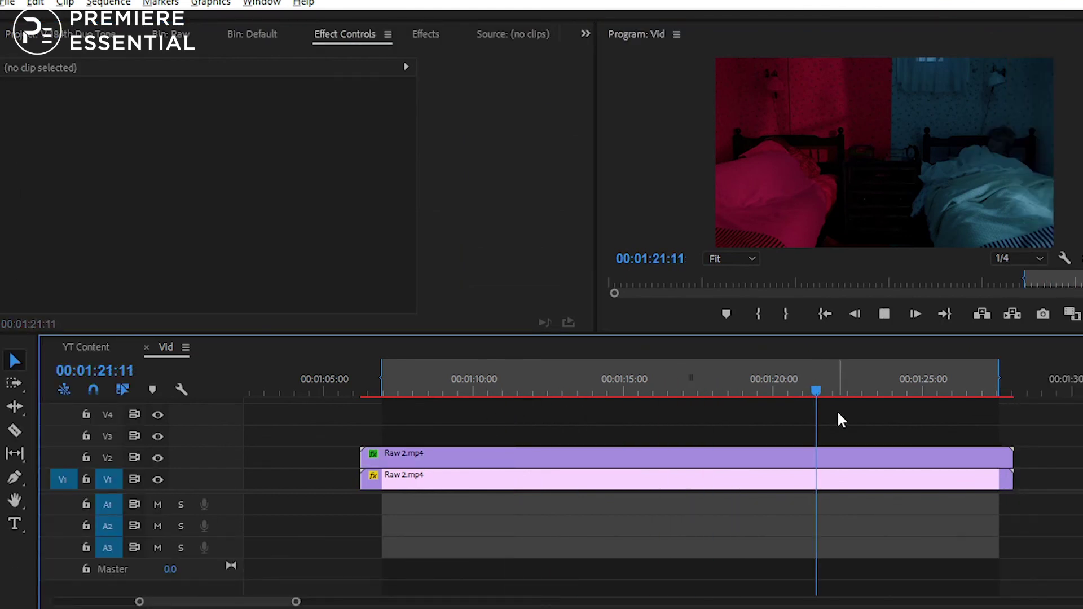
left_click(836, 458)
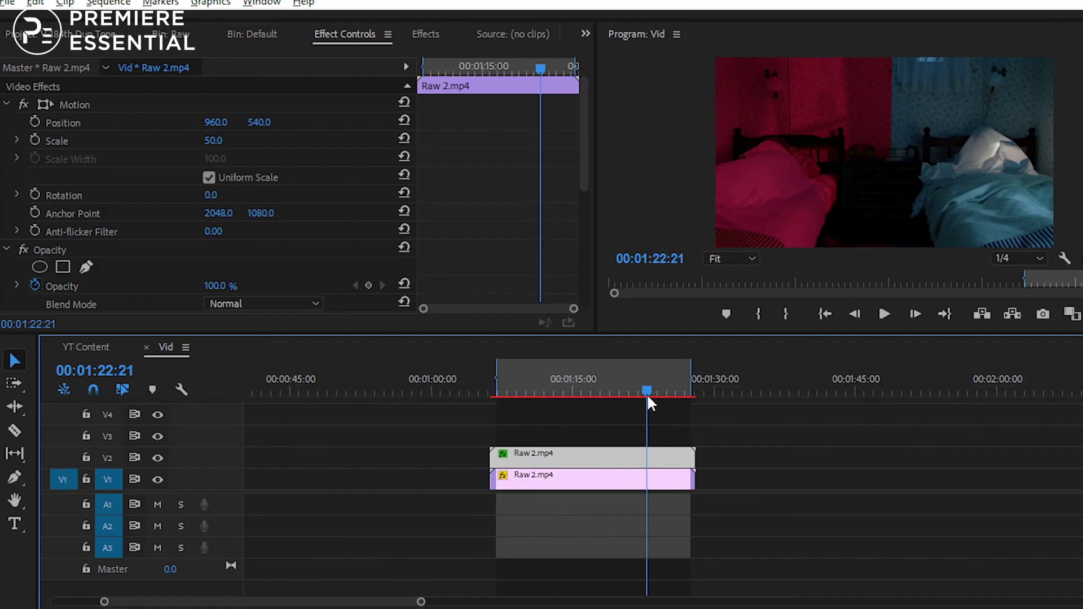
left_click_drag(648, 394, 591, 390)
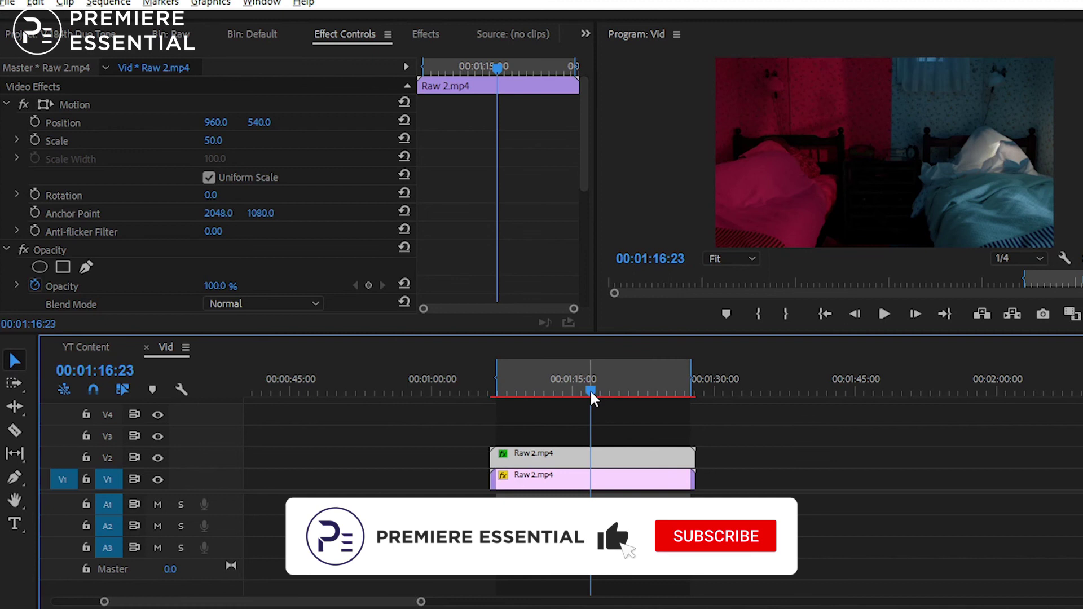